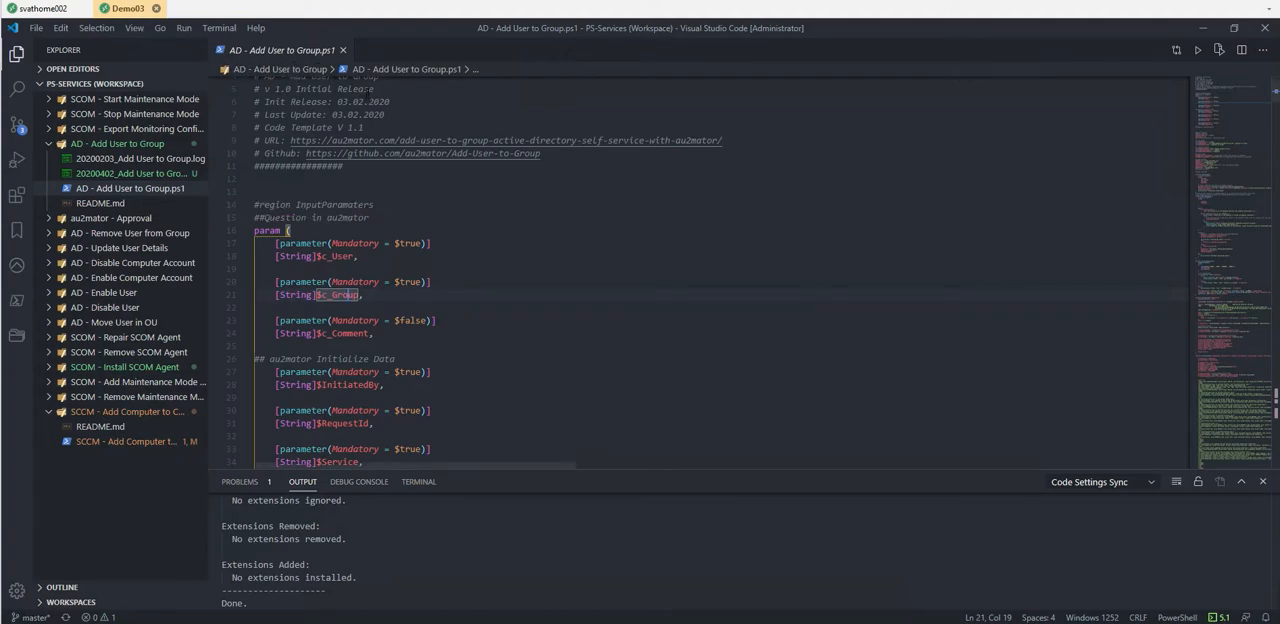
- Review the c_User and c_Group input parameters in the AD - Add User to Group.ps1 script
drag(357, 256, 304, 256)
drag(370, 295, 317, 295)
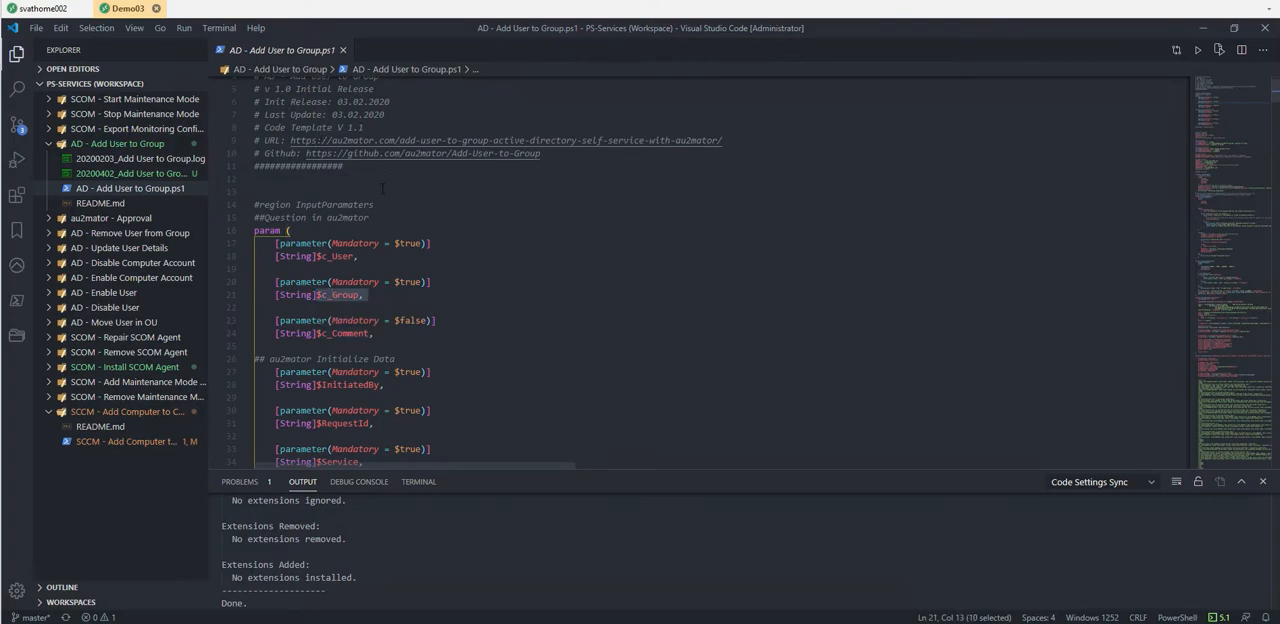
- Switch to the au2mator portal in the browser and start adding a new service in the service editor
key(alt+Tab)
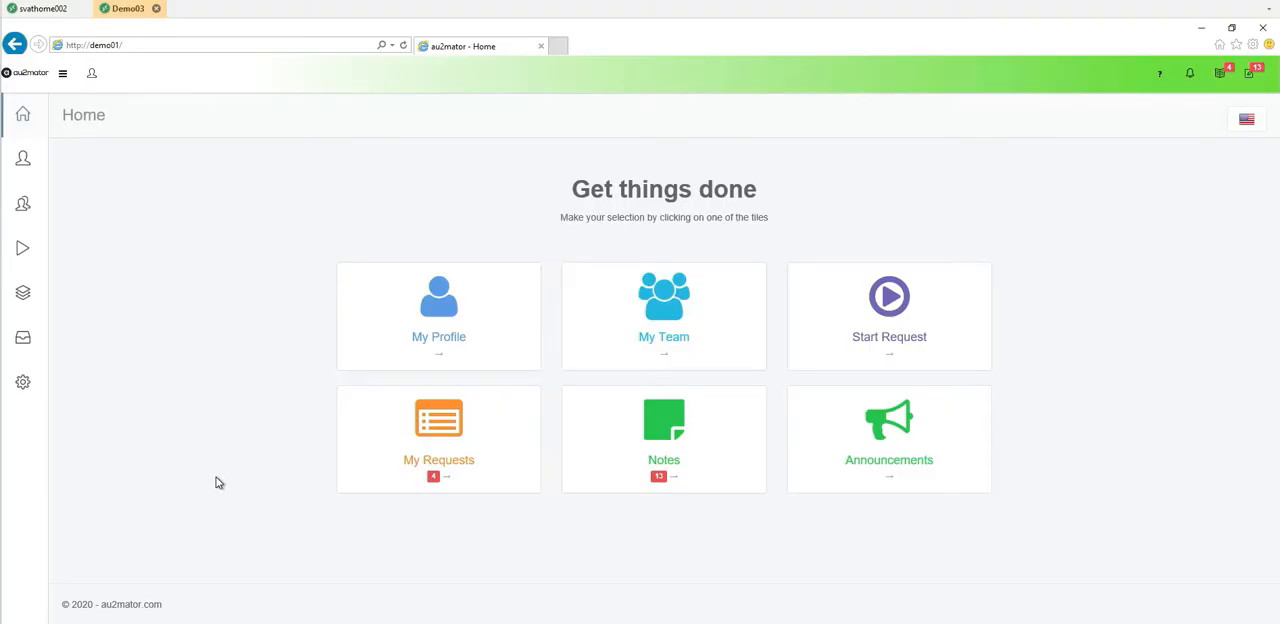
click(27, 172)
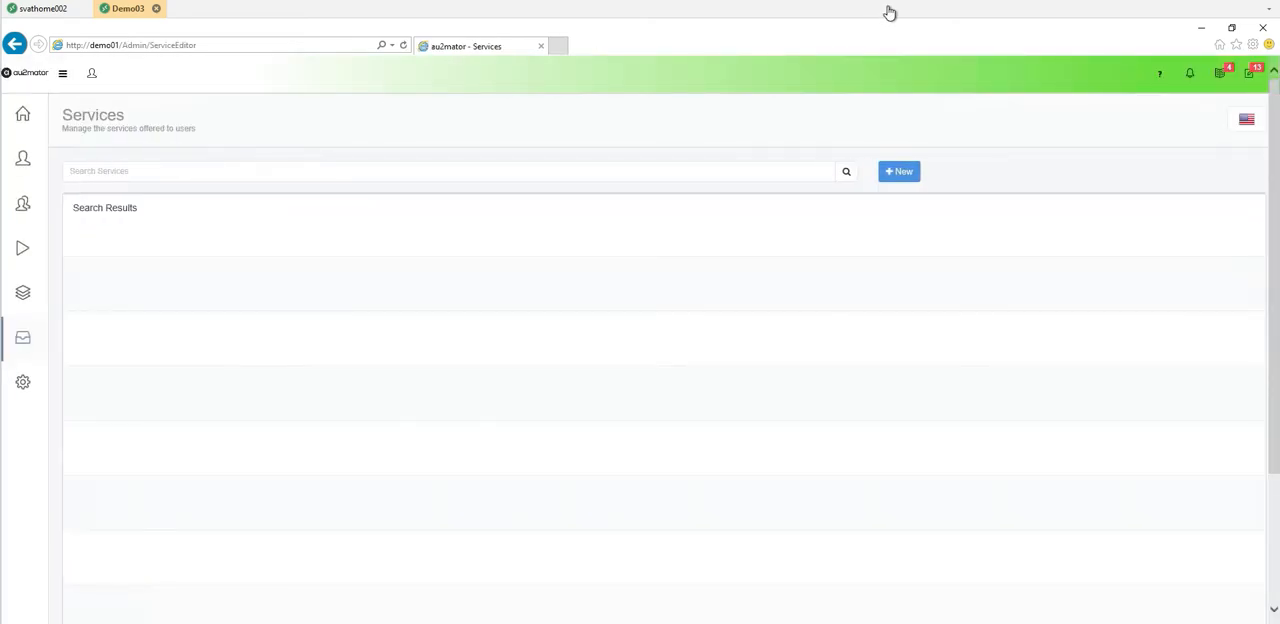
click(899, 171)
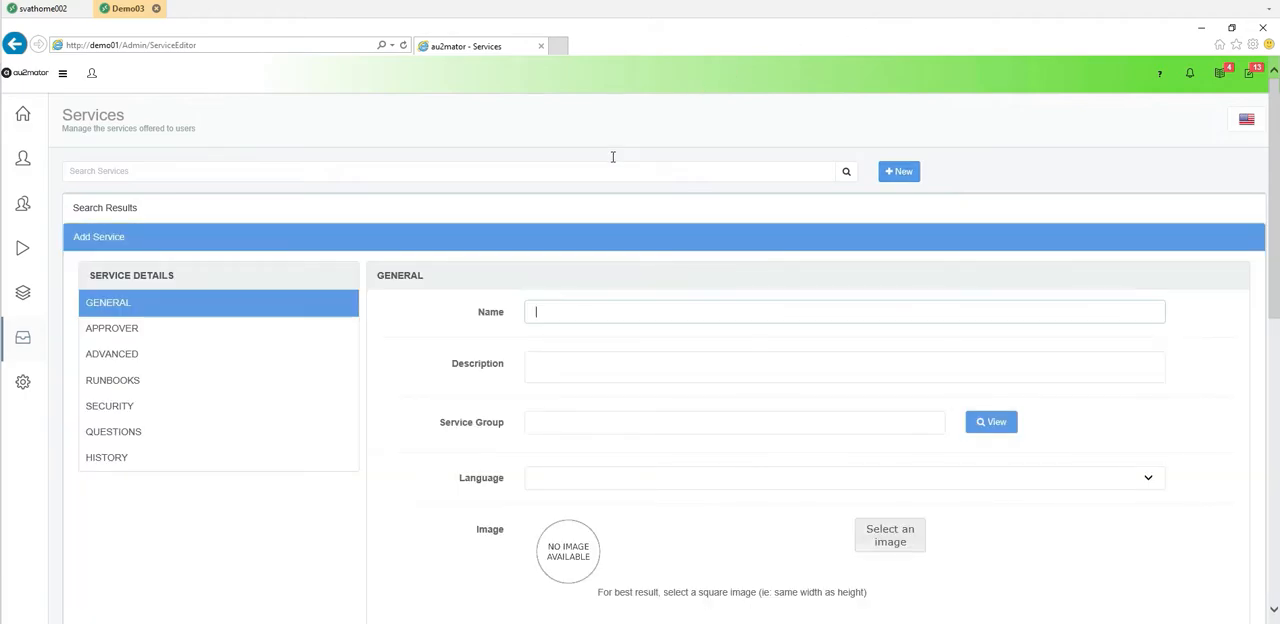
- Enter "Add User to Group - Video Demo" as both the name and the description of the new service
text(Add User to Group - Video Demo)
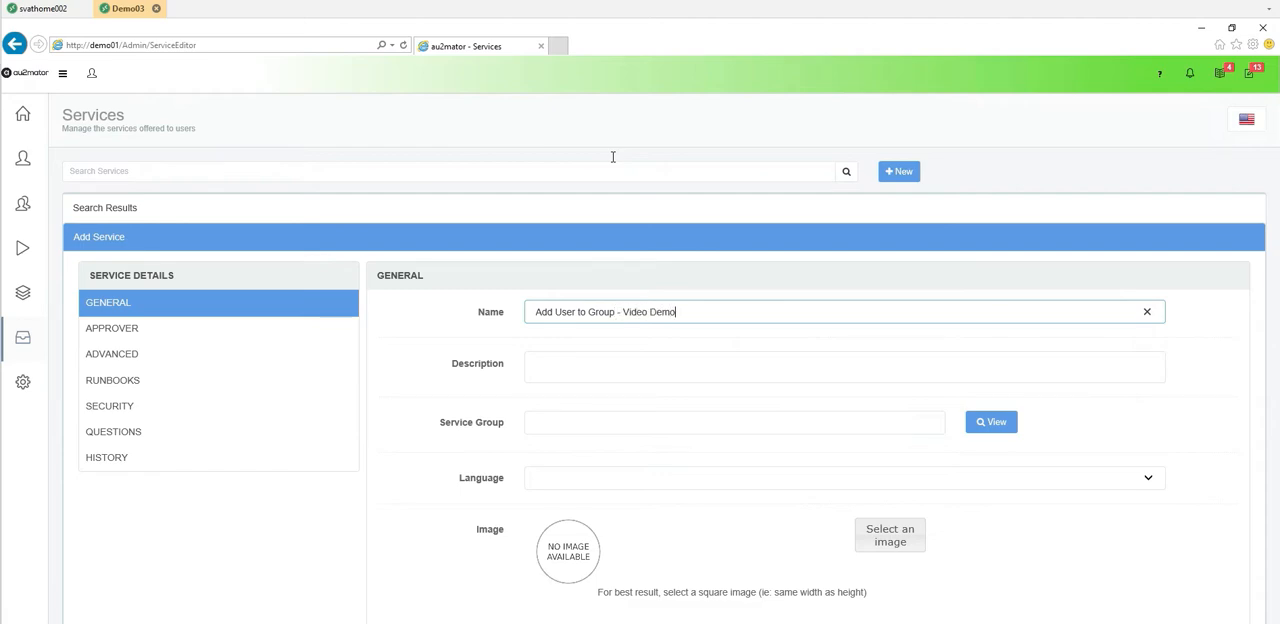
key(ctrl+a)
key(ctrl+c)
key(Tab)
key(ctrl+v)
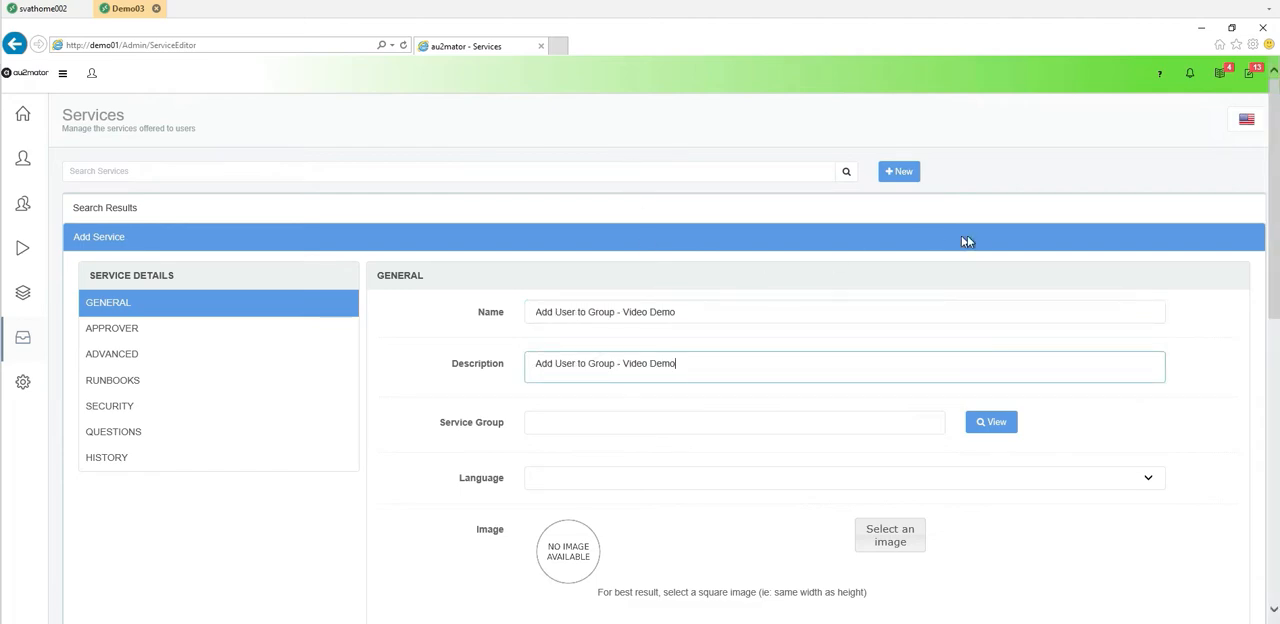
- Assign the service to the Video Demos service group and give it the users_family picture as its image
click(991, 421)
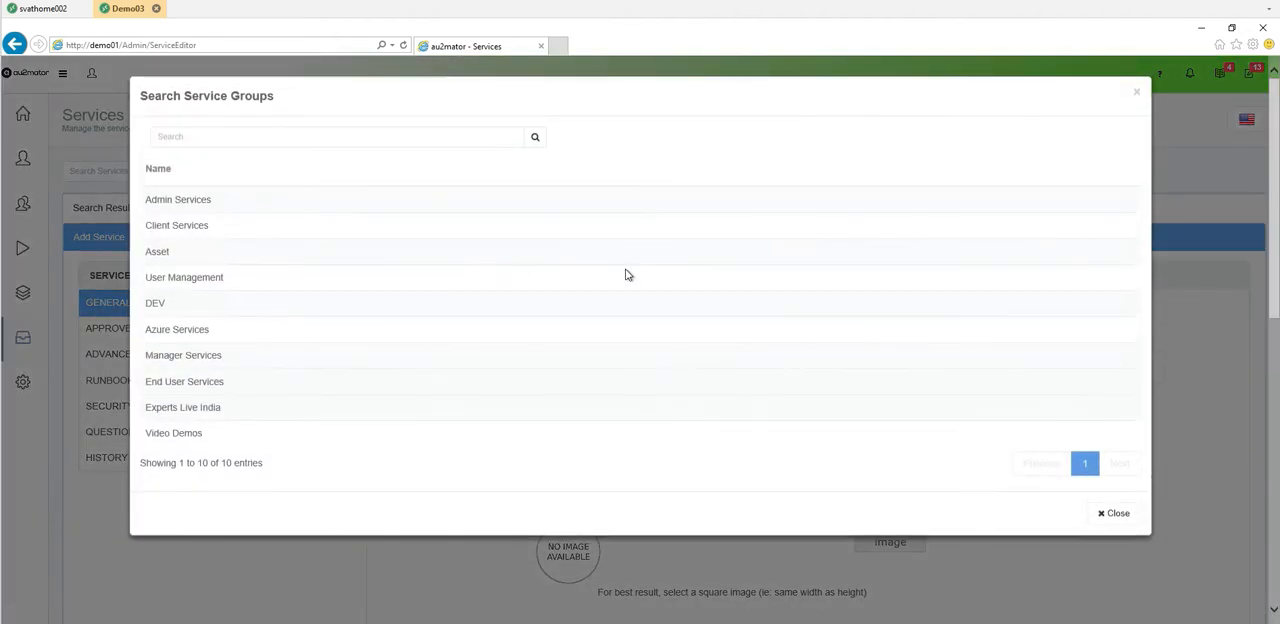
double_click(180, 433)
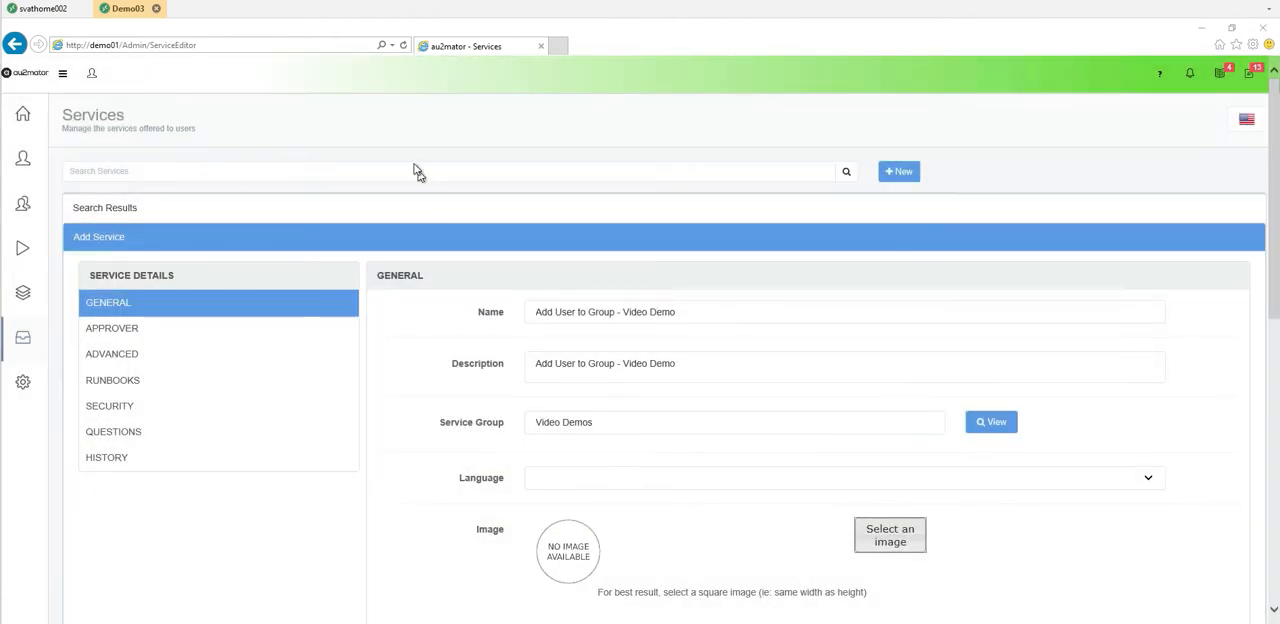
click(408, 281)
key(u)
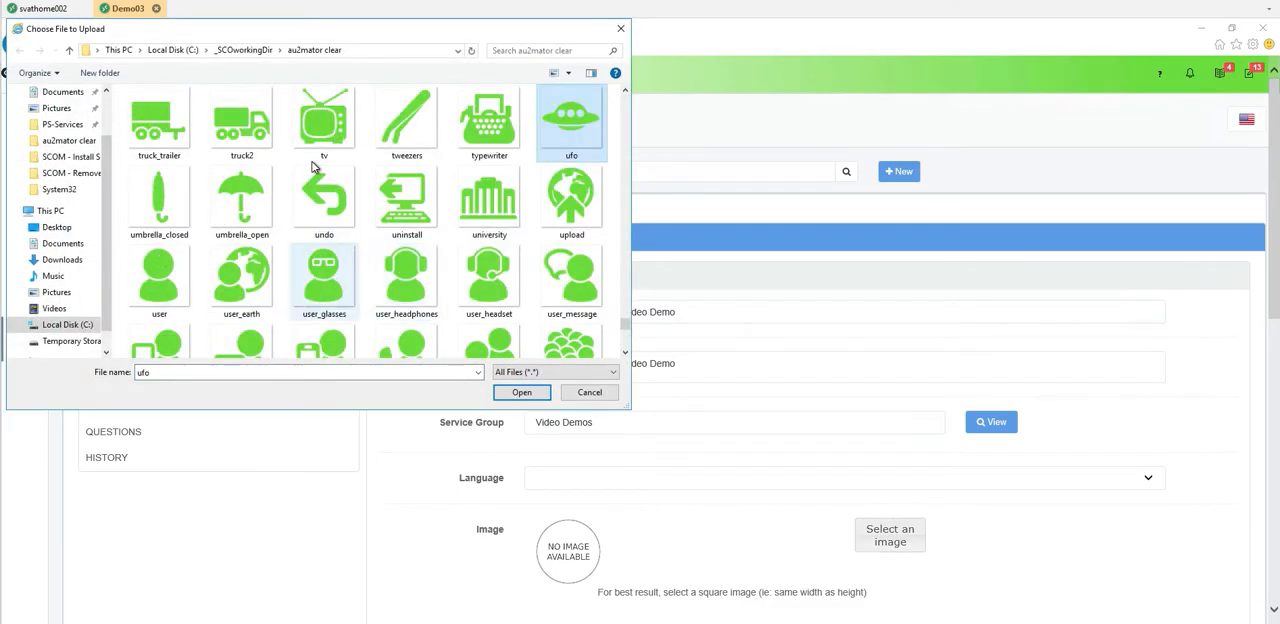
scroll(320, 125, down, 2)
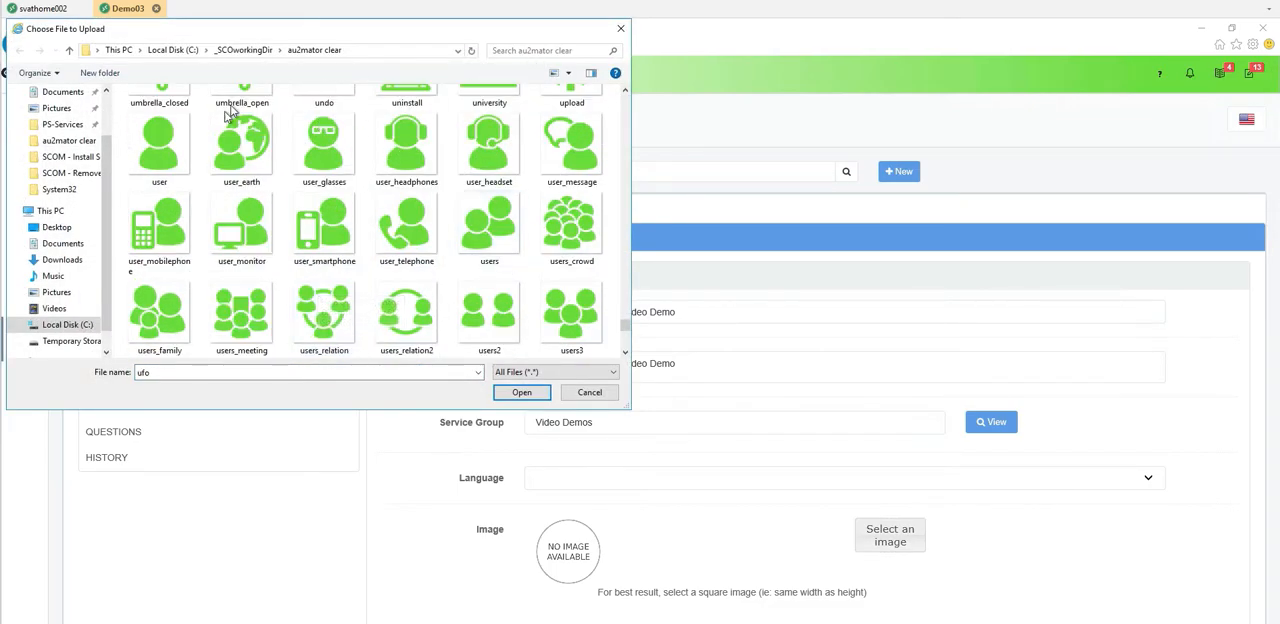
click(159, 315)
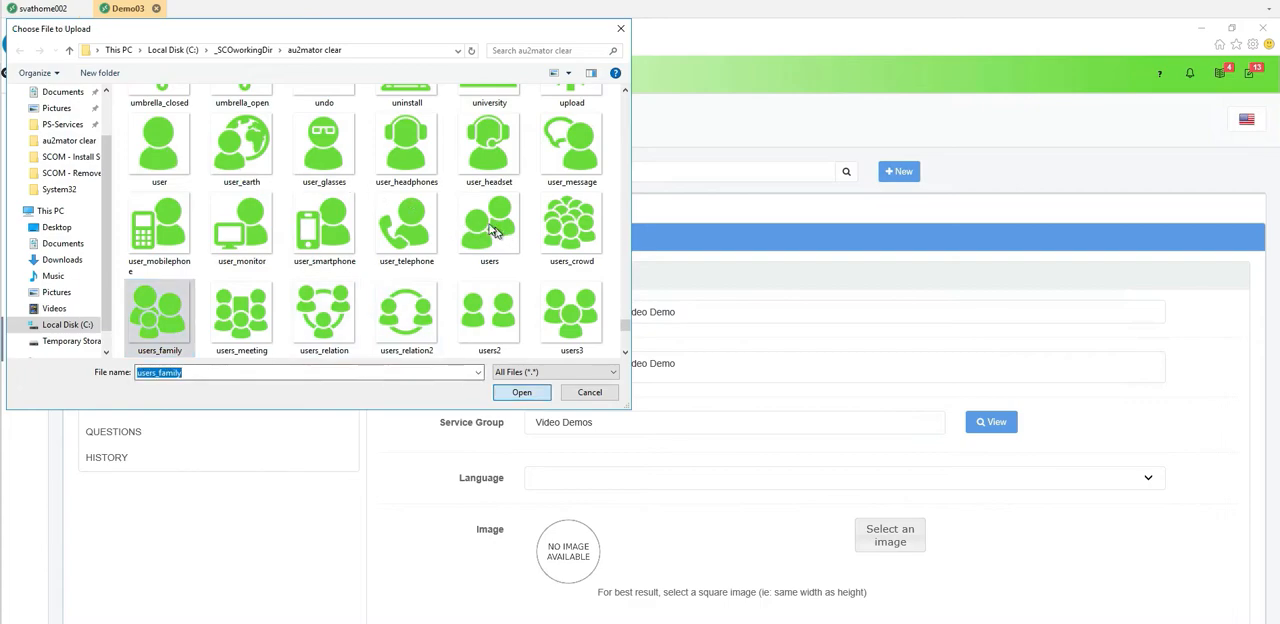
key(Return)
- Set the service's runbook source to Power Shell and choose AD - Add User to Group.ps1 as the Request New Runbook
click(117, 225)
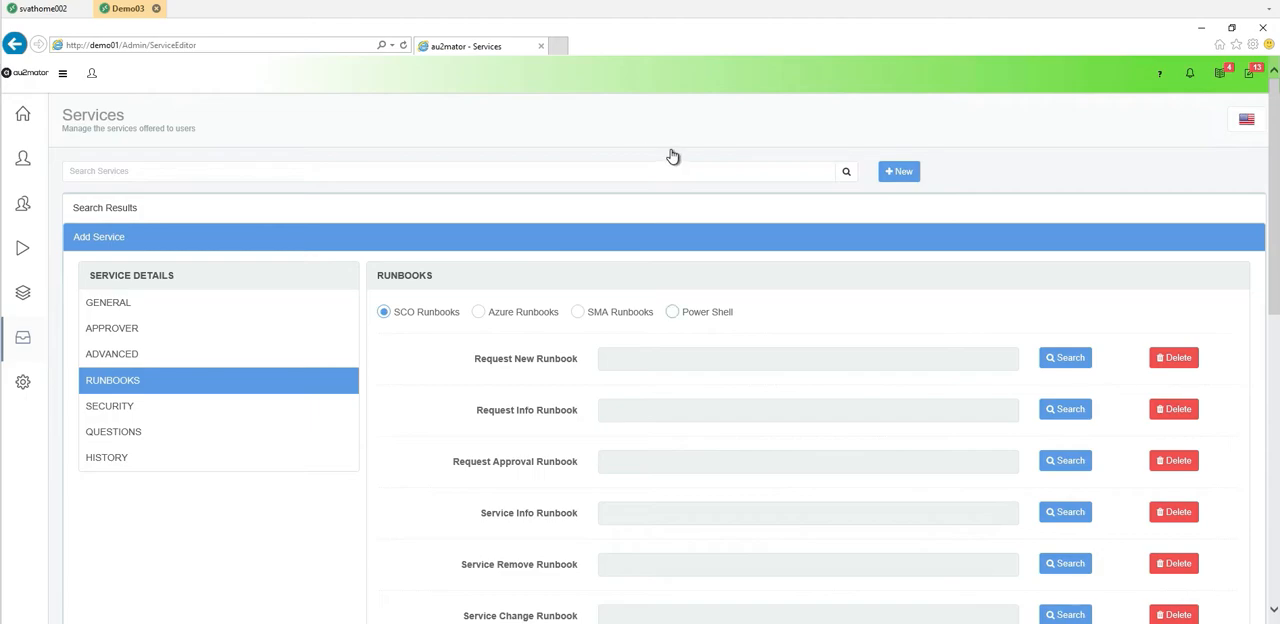
click(1065, 357)
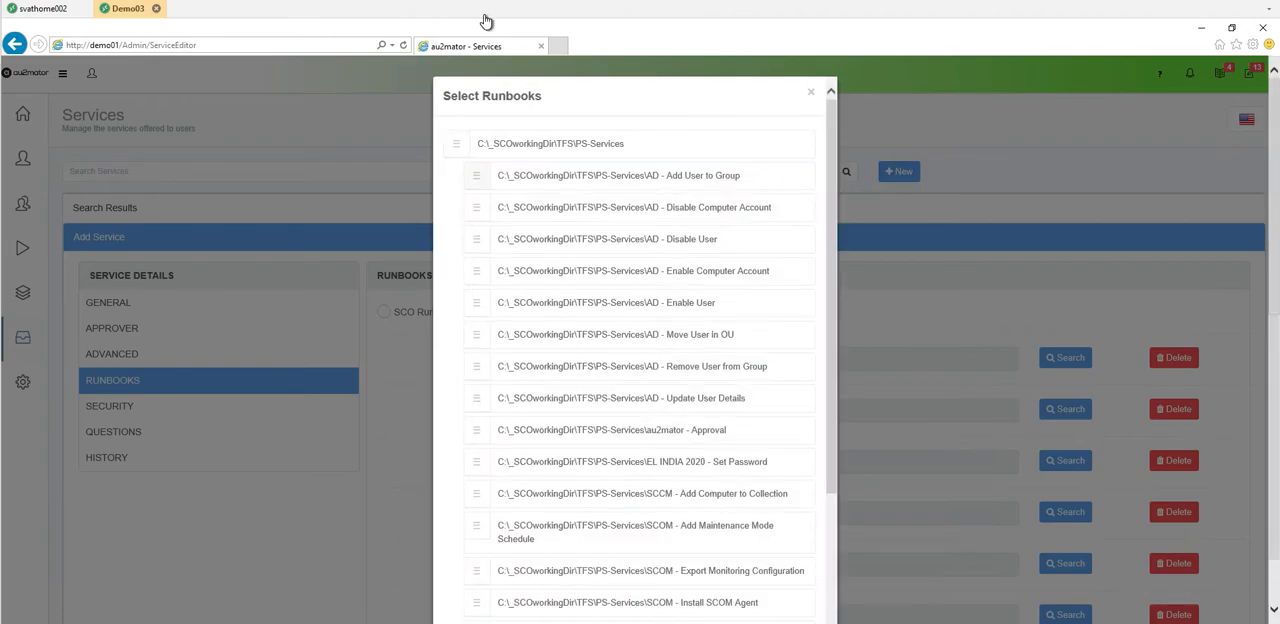
click(502, 77)
scroll(730, 258, down, 3)
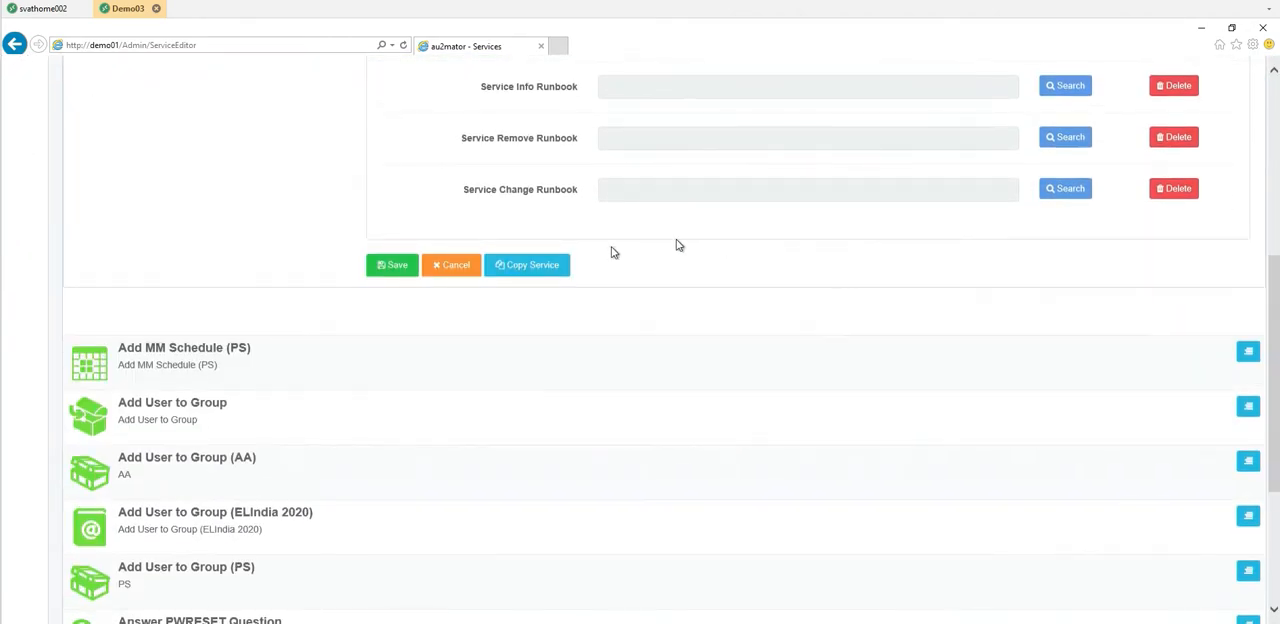
scroll(171, 114, up, 4)
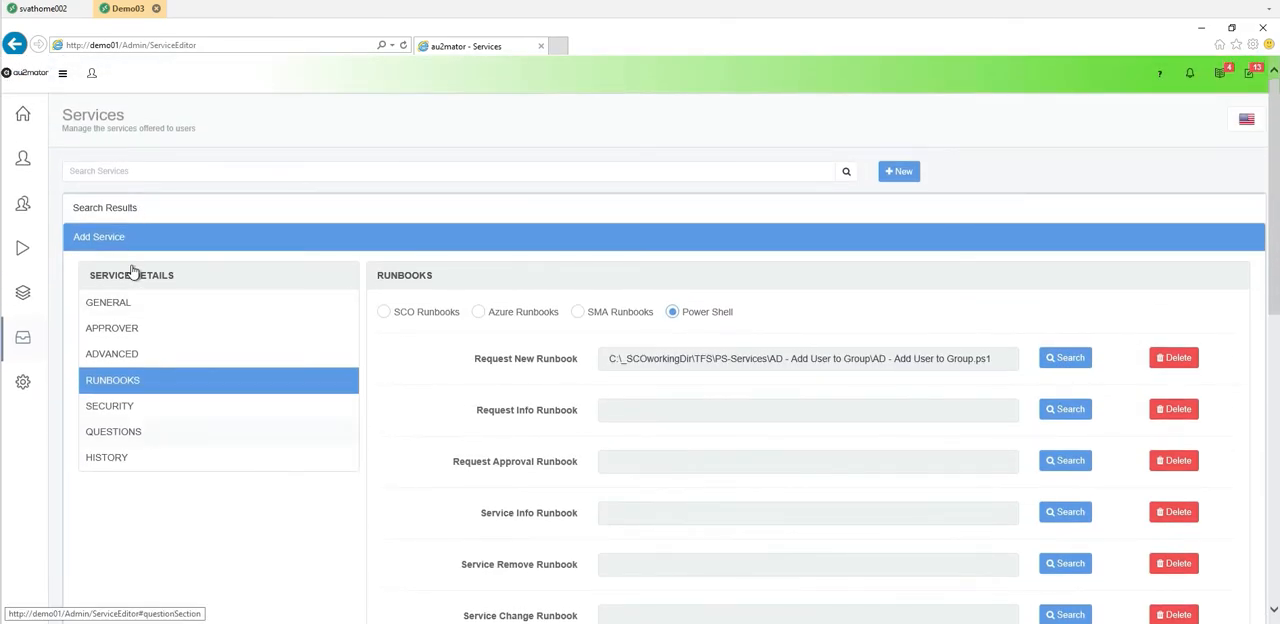
- In the service's questions, change the c_User question text to "Choose User" and make it required
click(139, 432)
scroll(531, 165, down, 3)
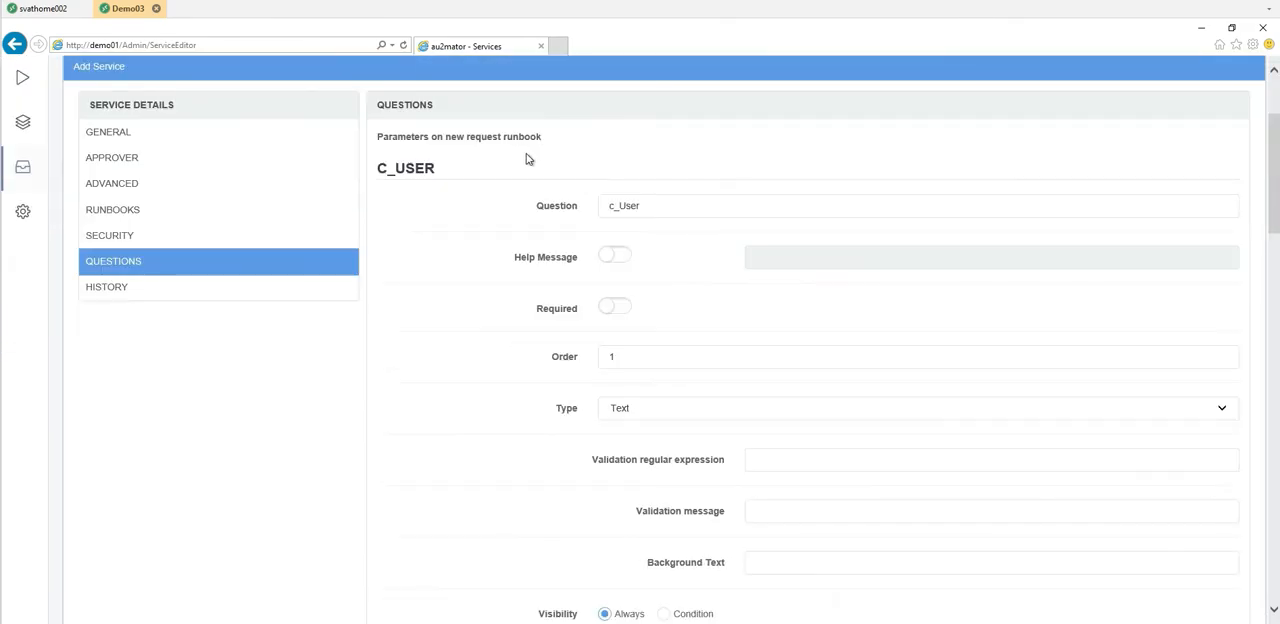
scroll(500, 254, down, 7)
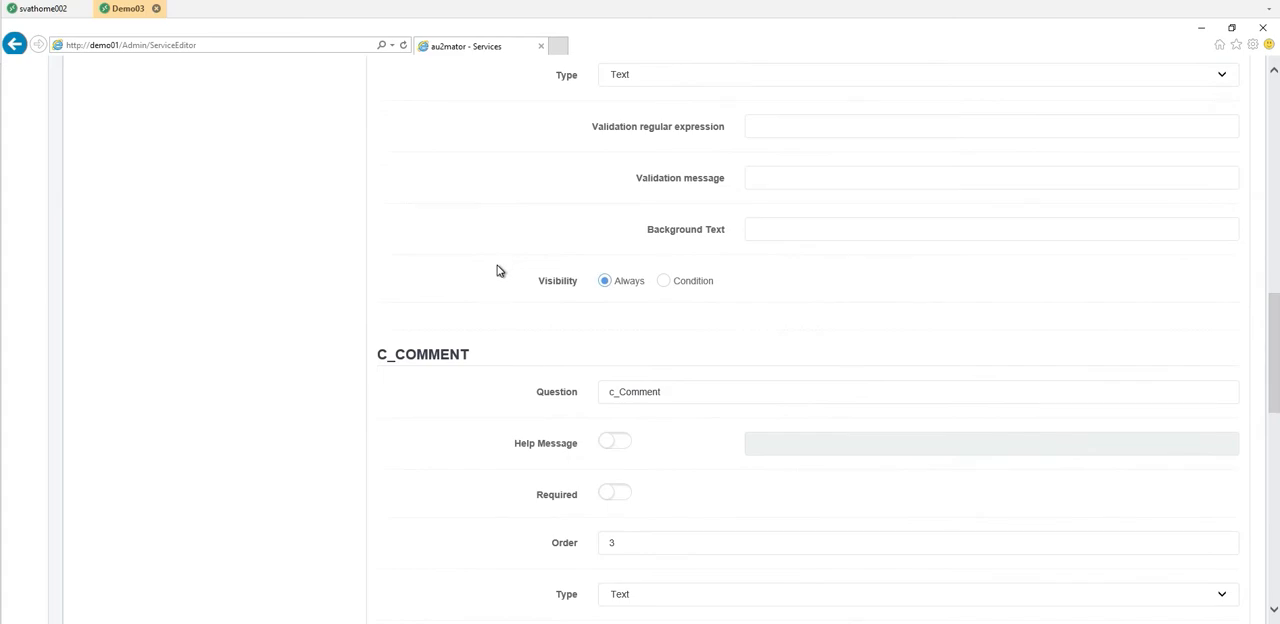
scroll(497, 269, up, 3)
scroll(500, 271, up, 5)
drag(668, 208, 489, 206)
text(Choose)
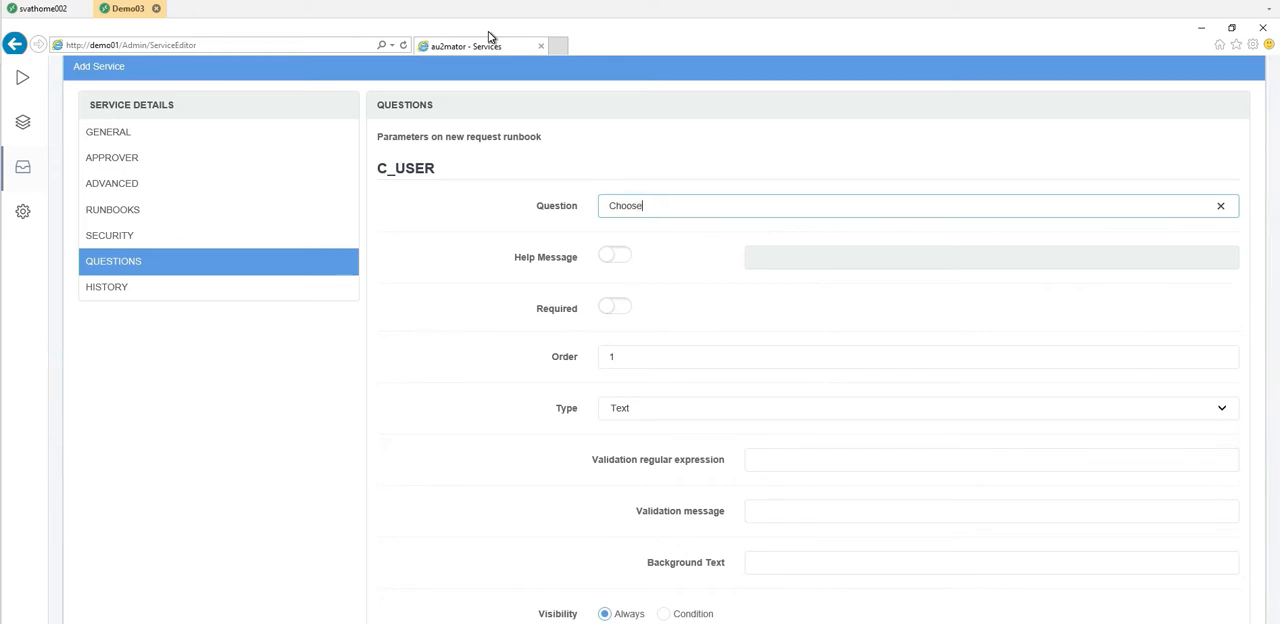
text( User)
click(614, 308)
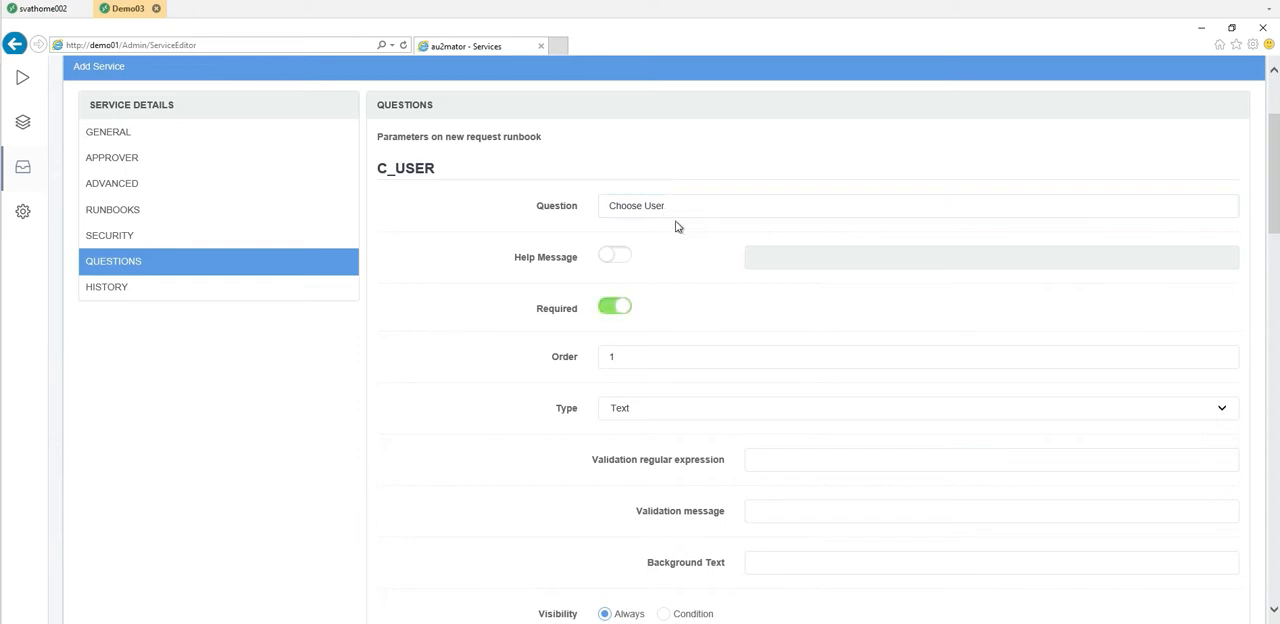
- Make the c_User question an LDAP Query with the query "(objectclass=user)"
scroll(676, 260, down, 1)
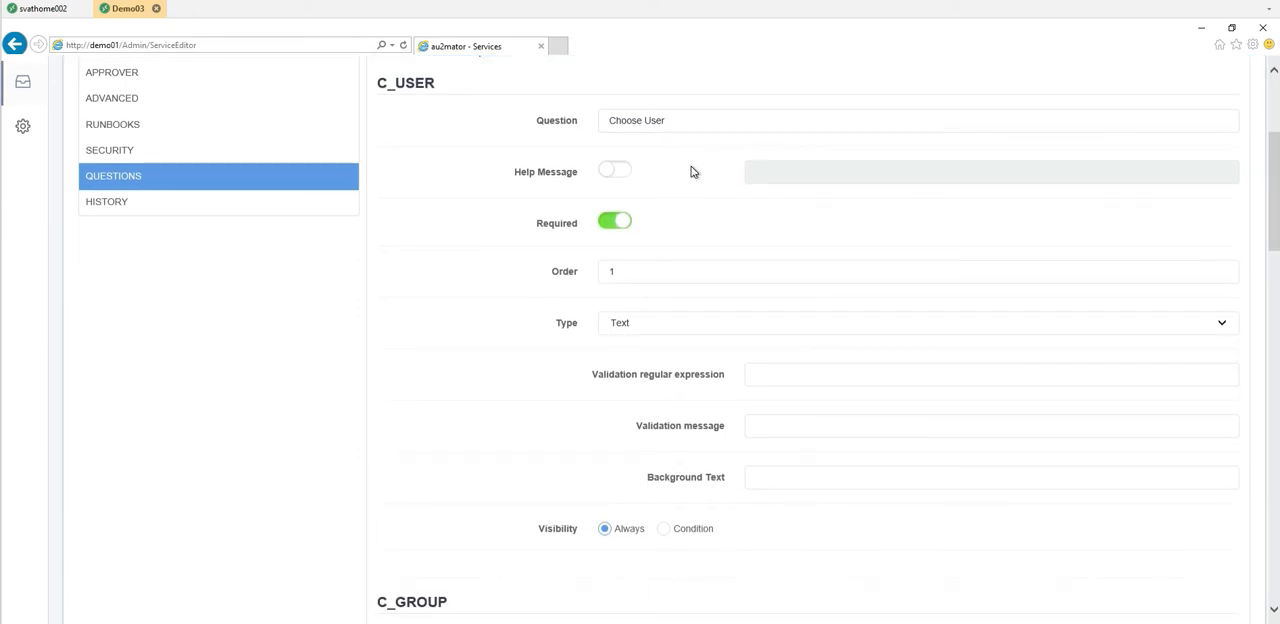
click(691, 323)
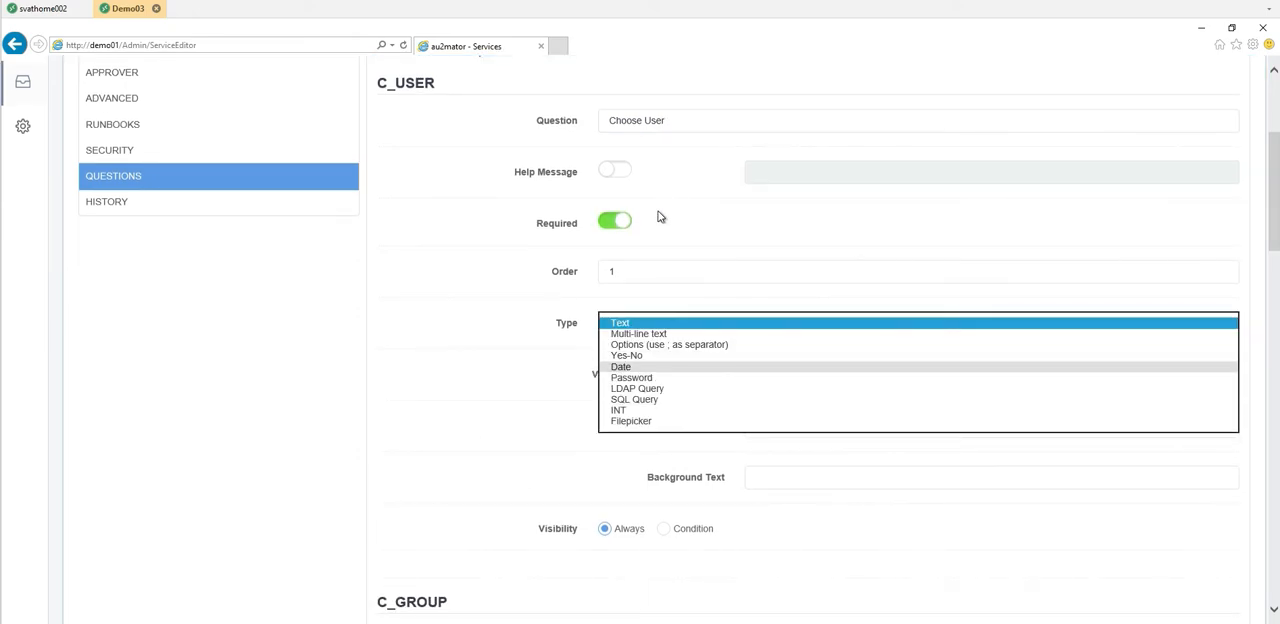
click(670, 388)
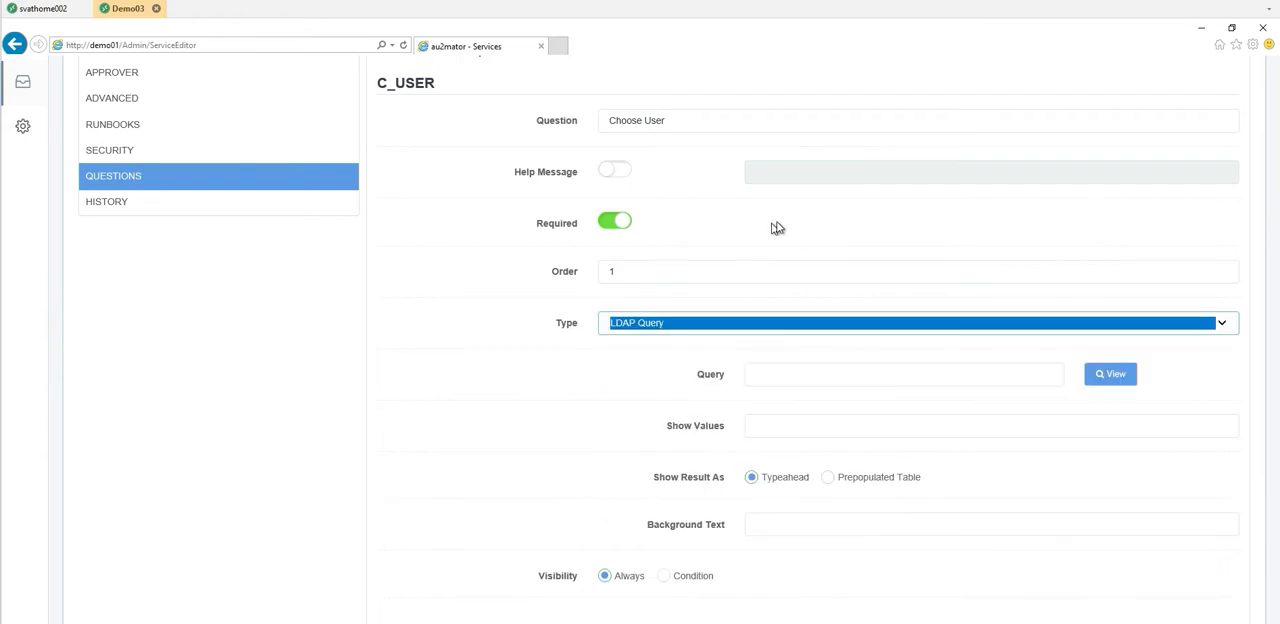
click(794, 372)
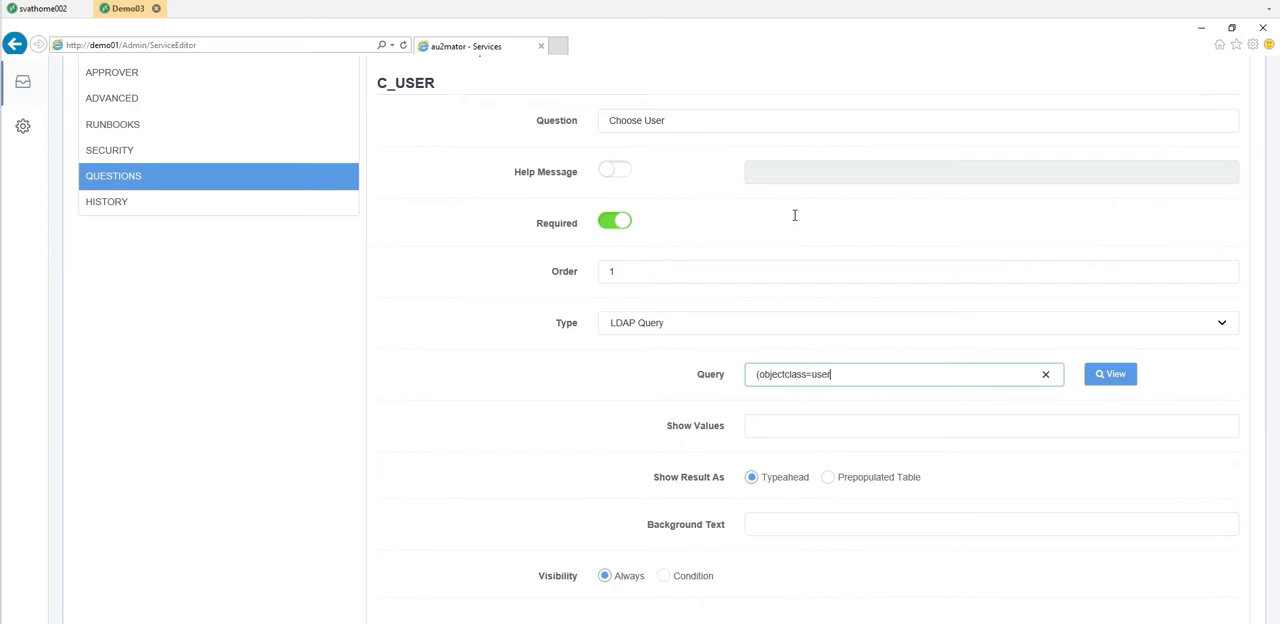
key(Tab)
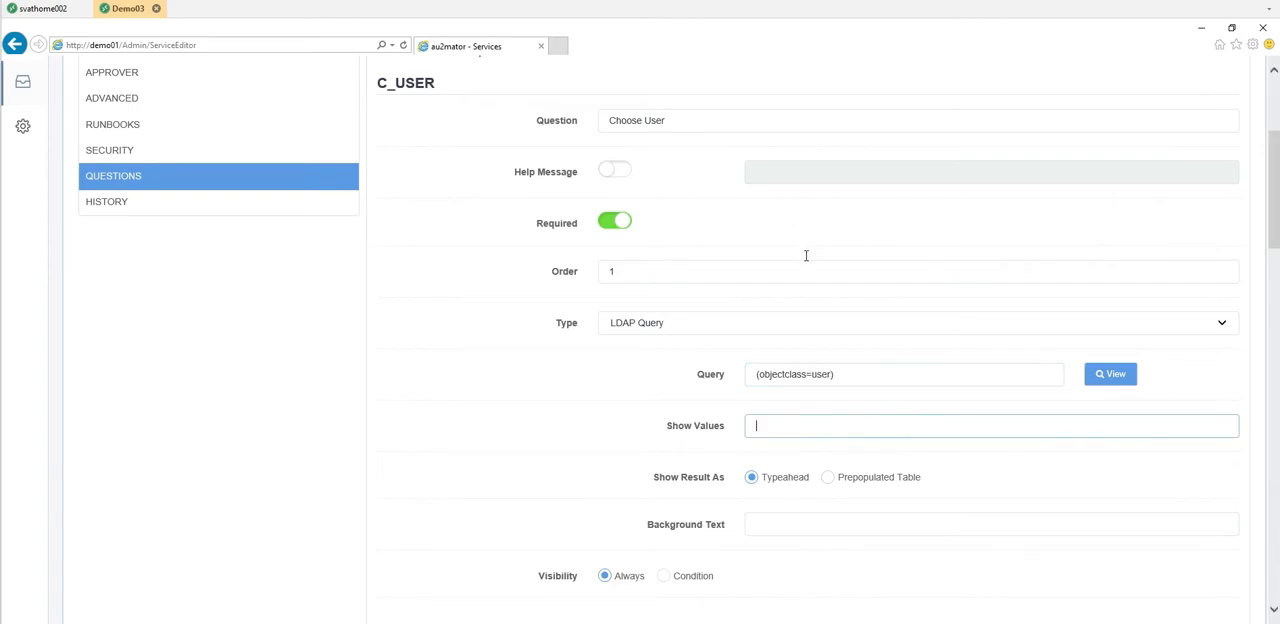
- Set the c_User show values to "Displayname, samaccountname", preview the query, and present the result as a Prepopulated Table
text(Displayname, samaccountname)
key(shift+Tab)
key(Return)
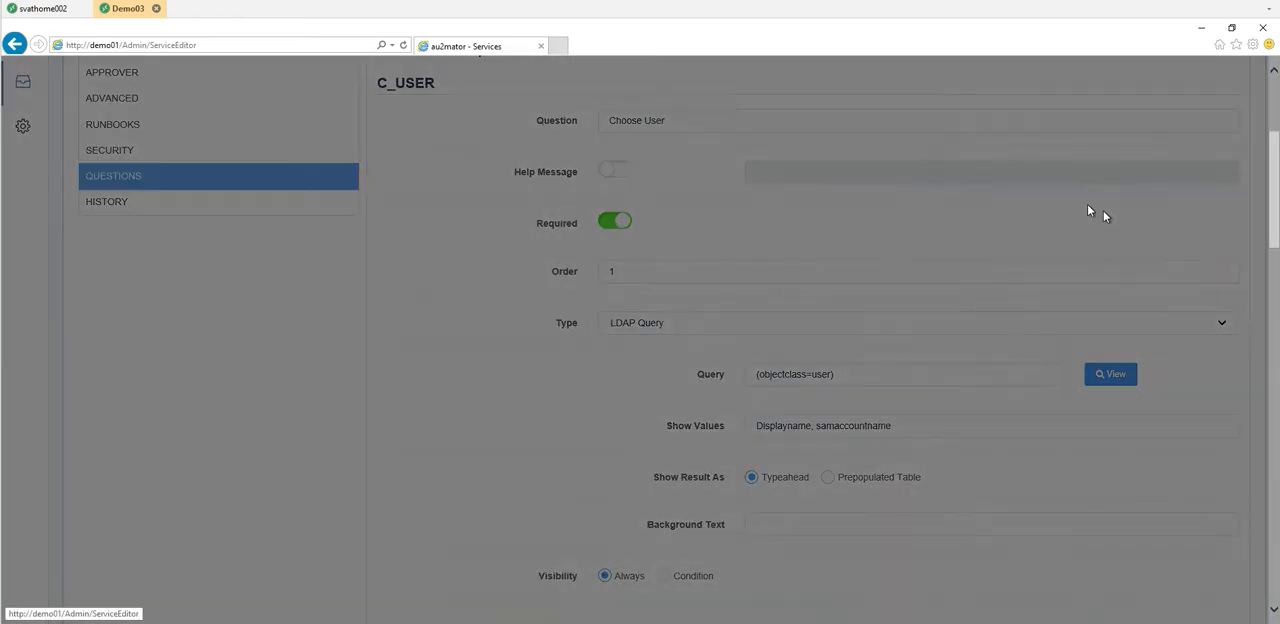
key(Escape)
click(828, 477)
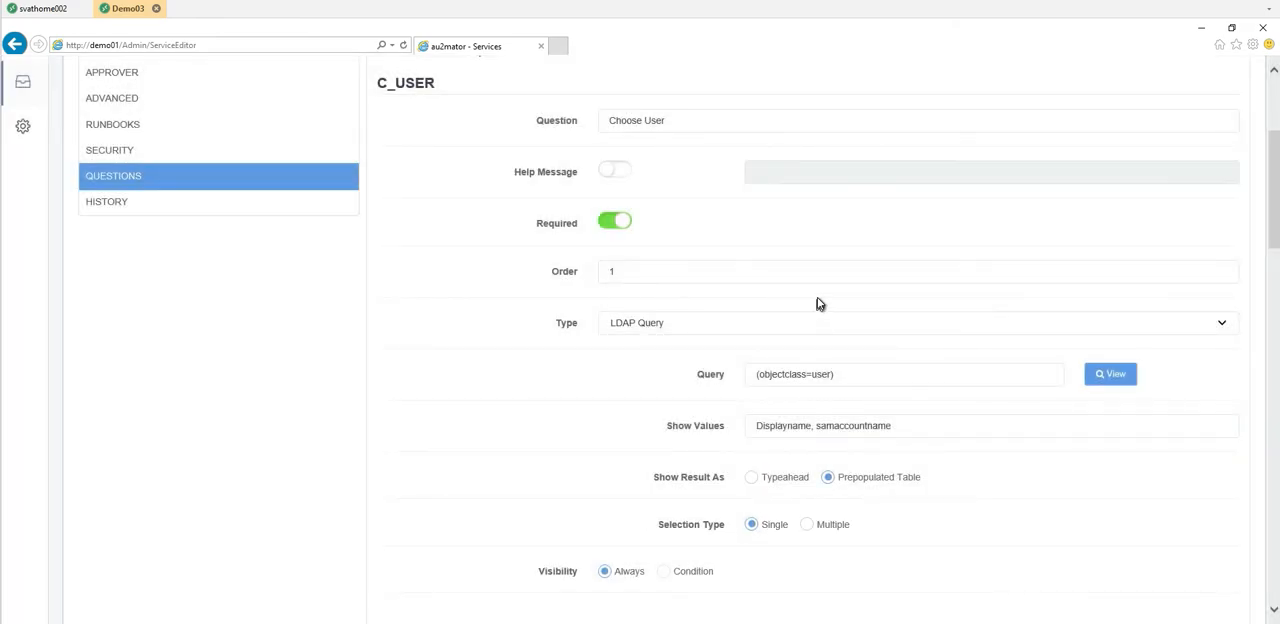
- Change the c_Group question text to "Choose Group" and make it required
scroll(818, 303, down, 2)
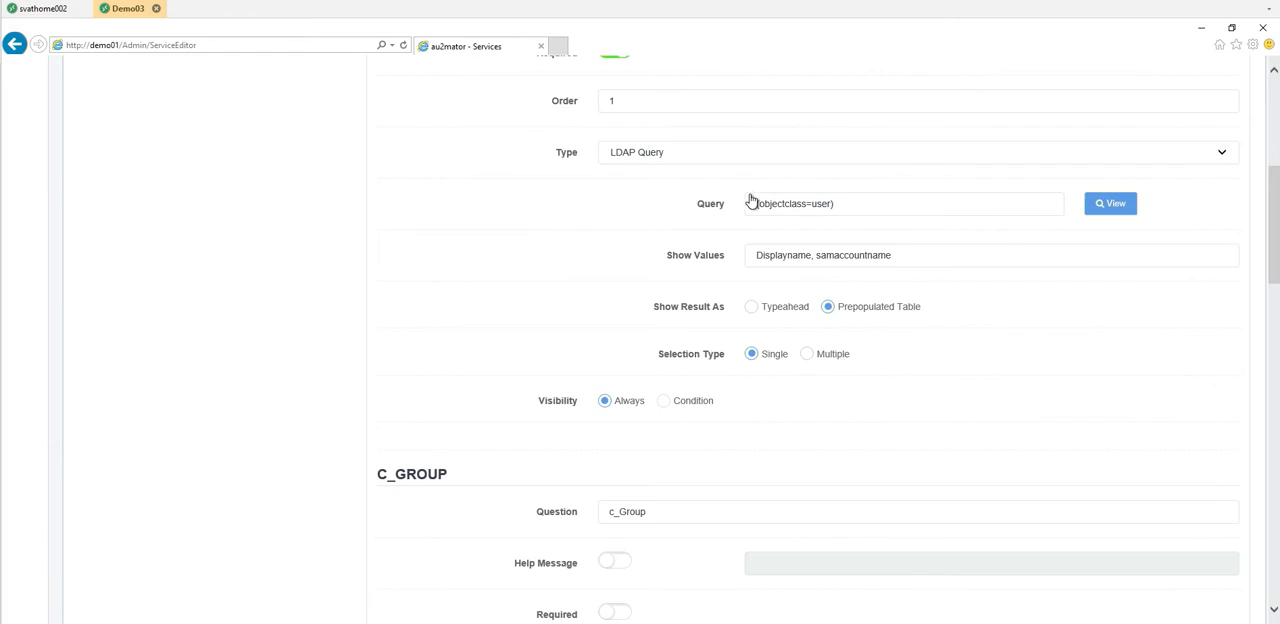
scroll(751, 198, down, 3)
drag(692, 256, 510, 256)
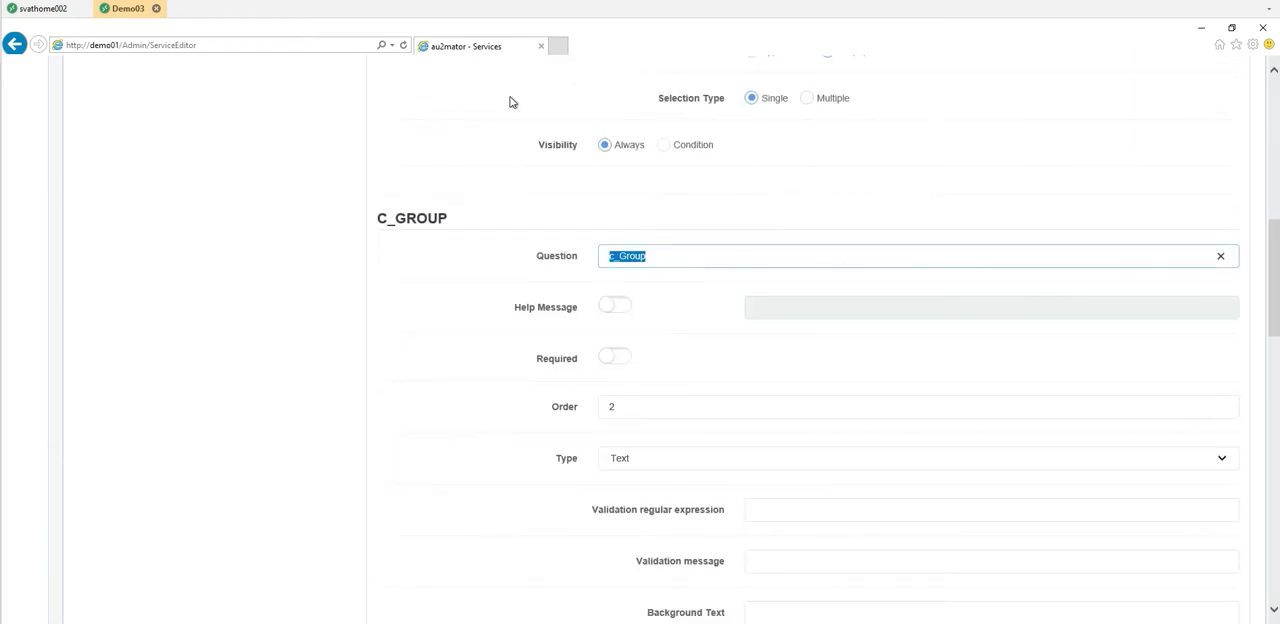
text(Choose Gro)
click(621, 356)
- Make the c_Group question an LDAP Query with the query "(objectclass=group)"
scroll(622, 195, down, 1)
scroll(622, 195, down, 1)
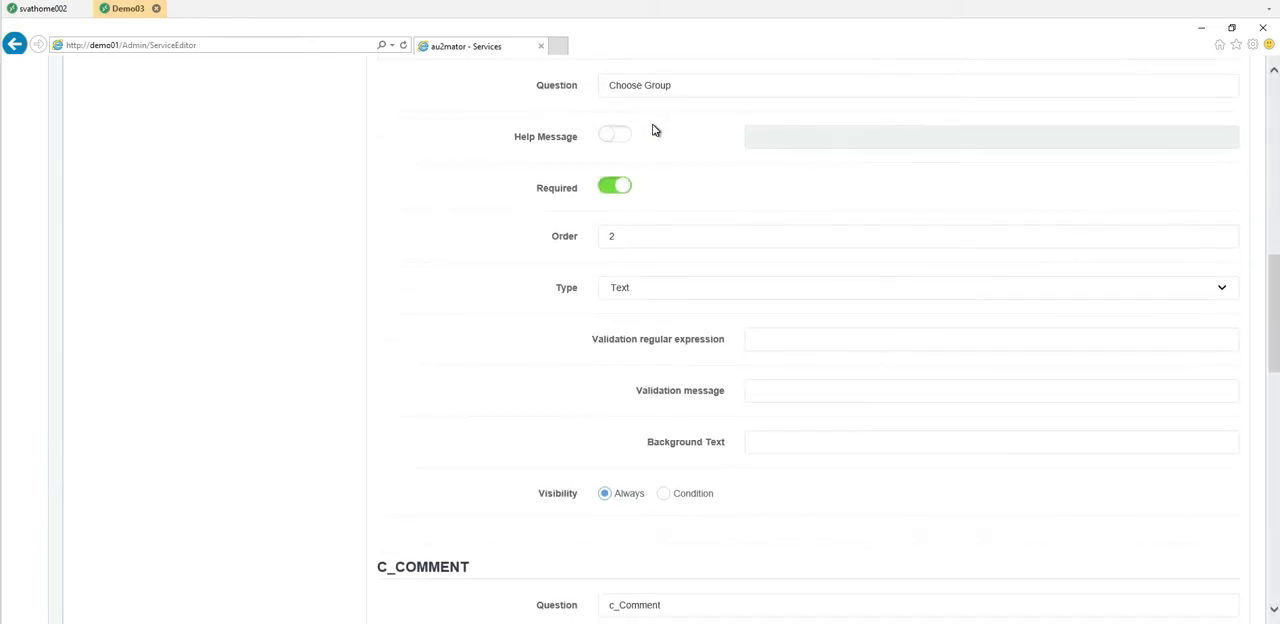
click(654, 288)
click(757, 352)
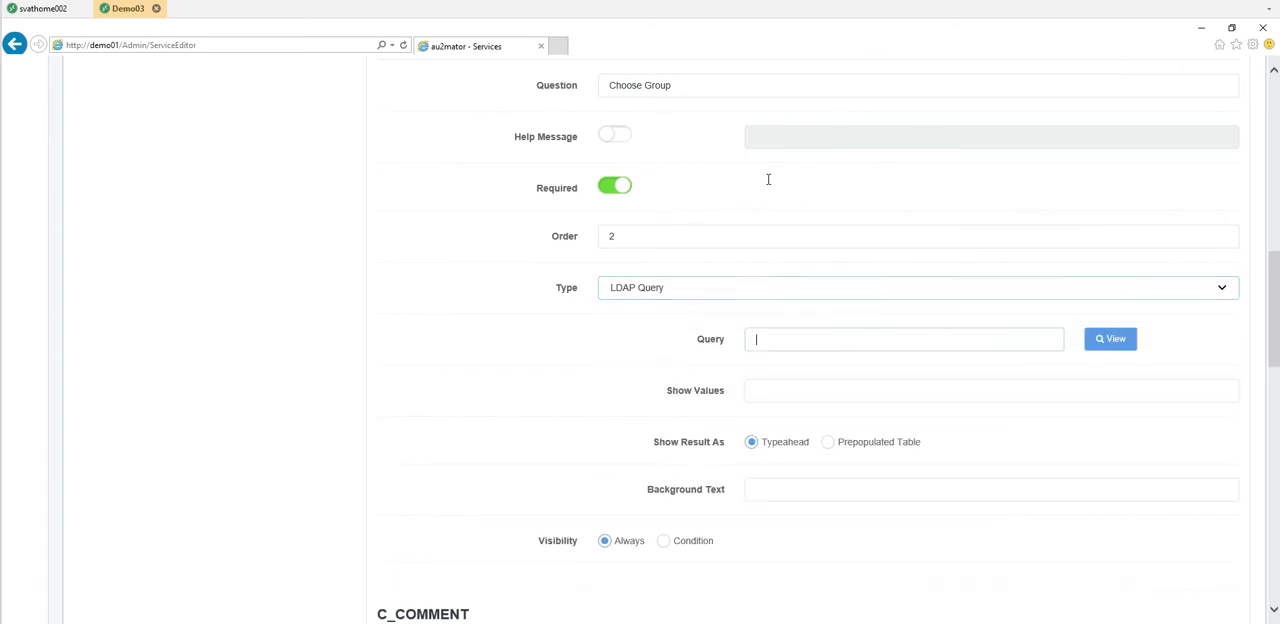
text((objectclass=group)
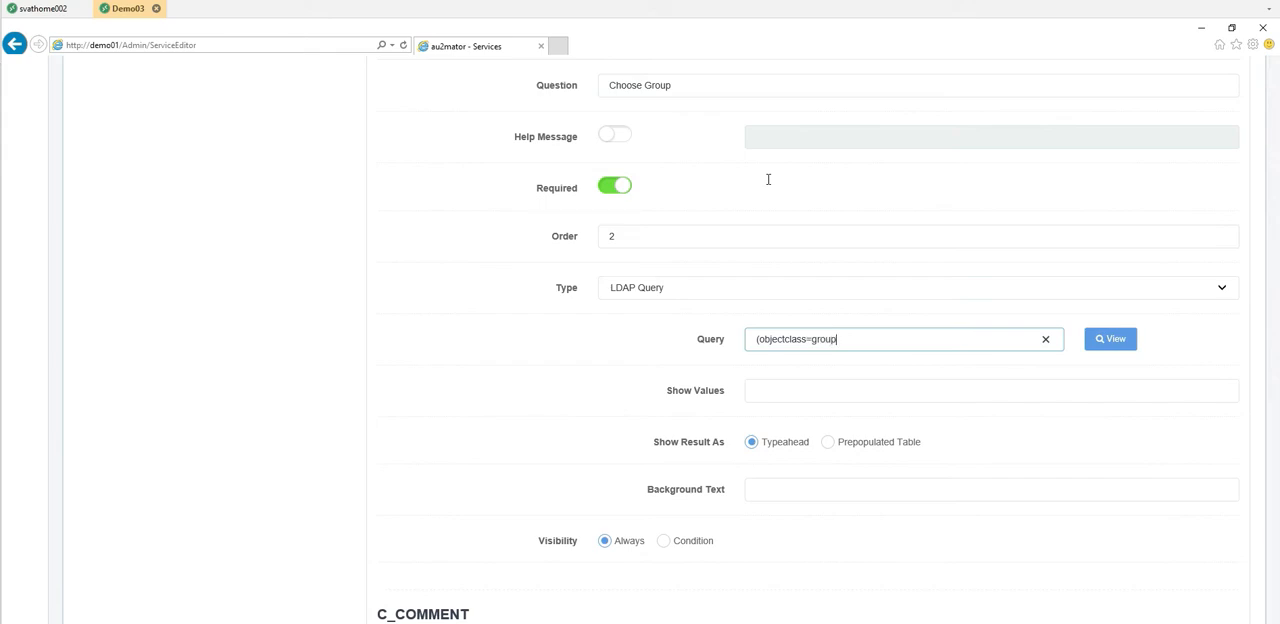
key(Tab)
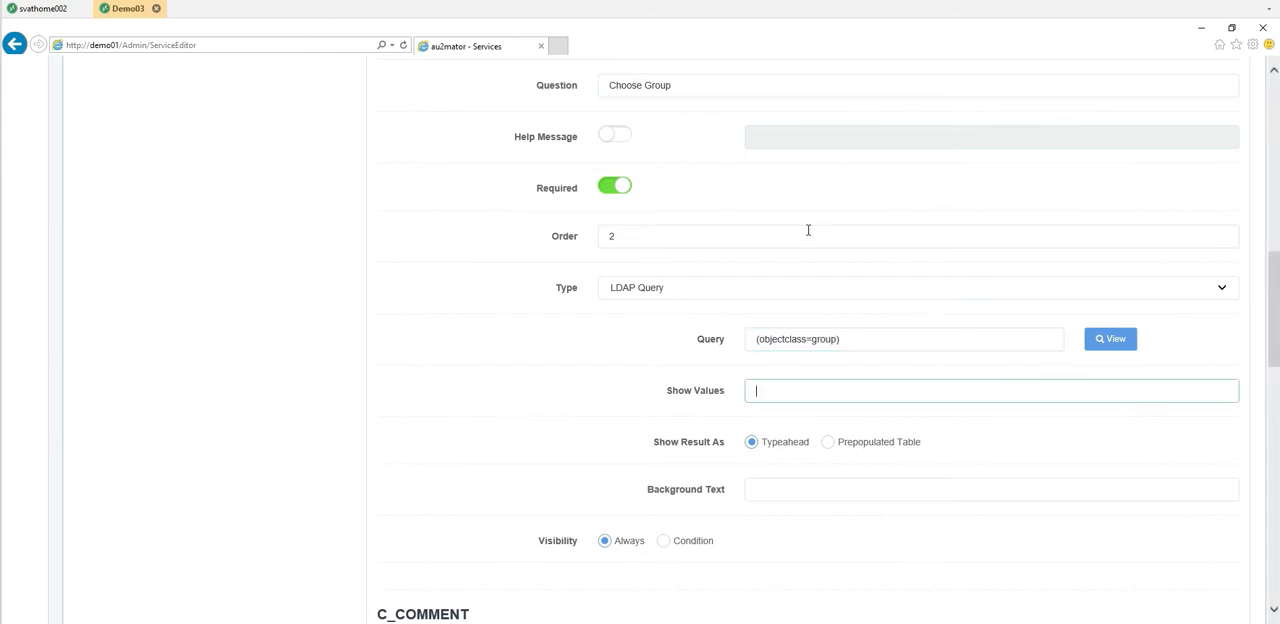
- Set the c_Group show values to "name", preview the query, and present the result as a Prepopulated Table
click(1108, 339)
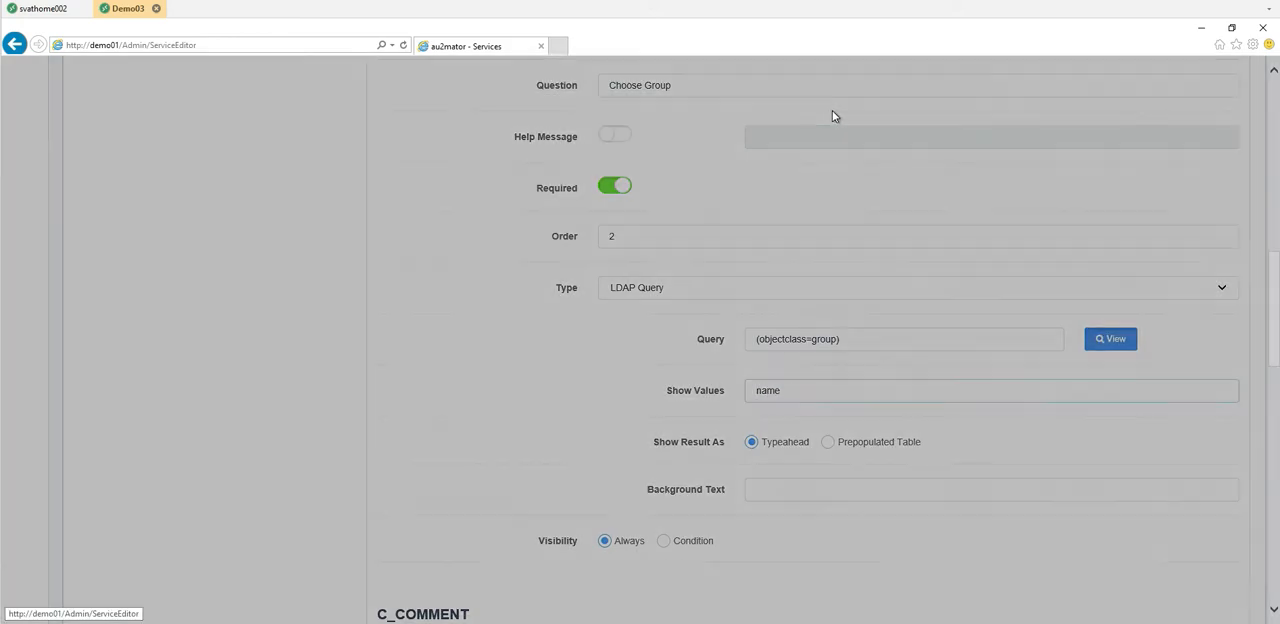
click(1113, 513)
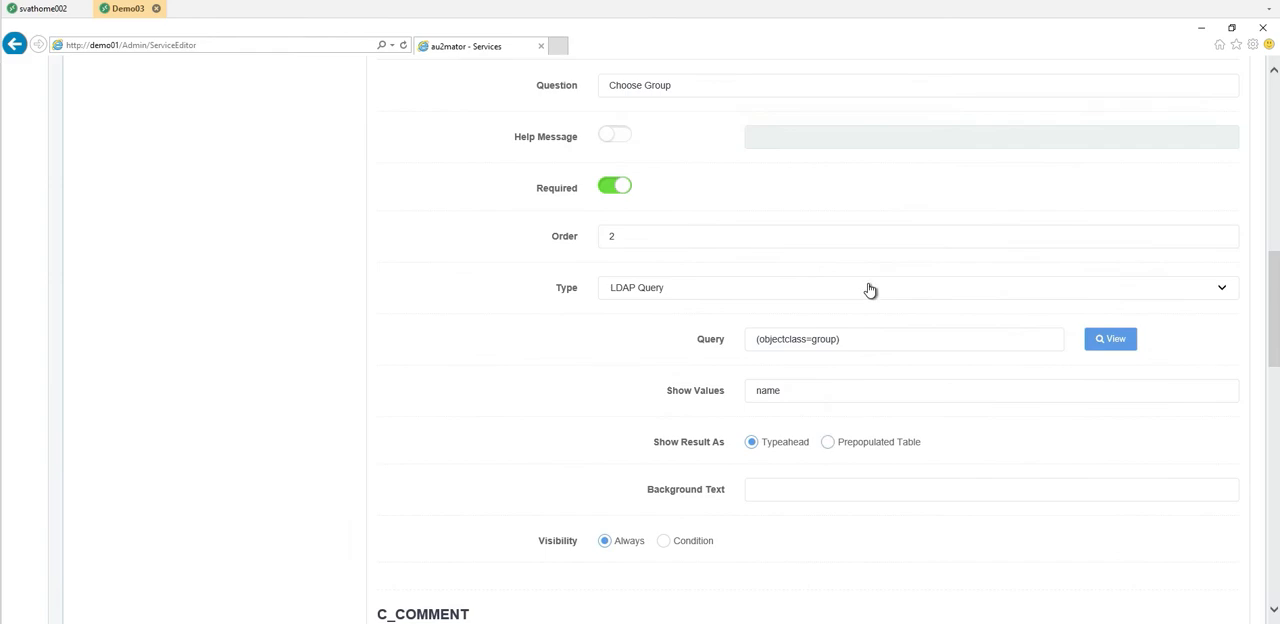
click(829, 442)
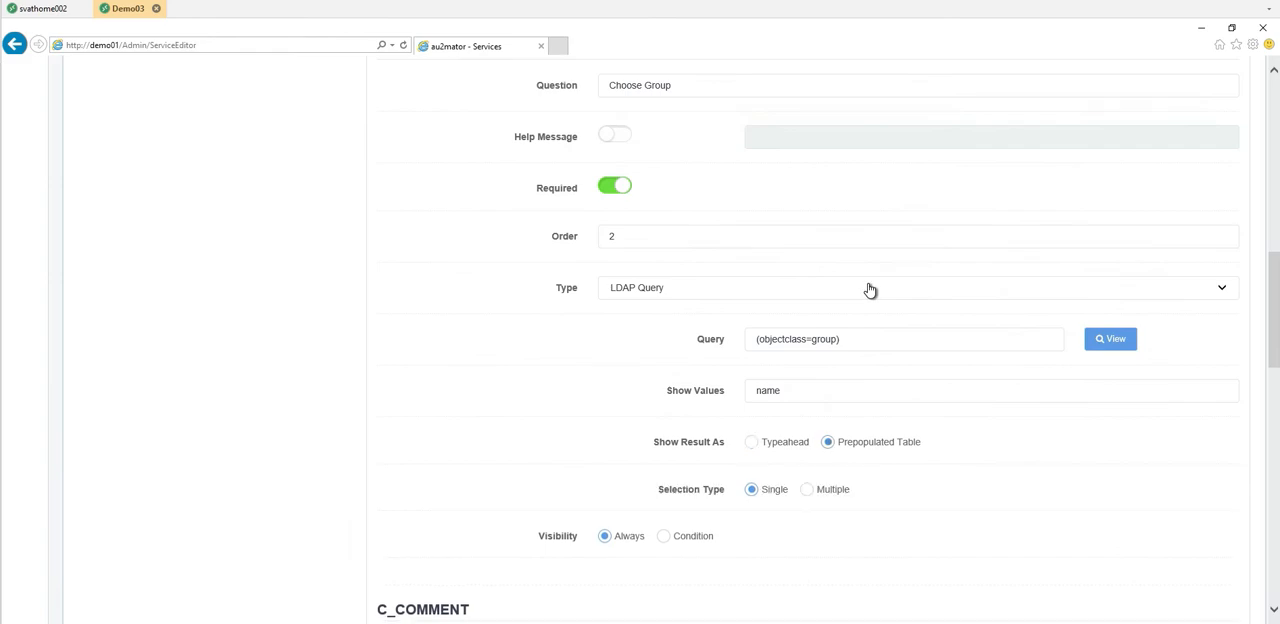
- Change the c_Comment question text to "Comment"
scroll(870, 289, down, 4)
key(Tab)
text(Comment)
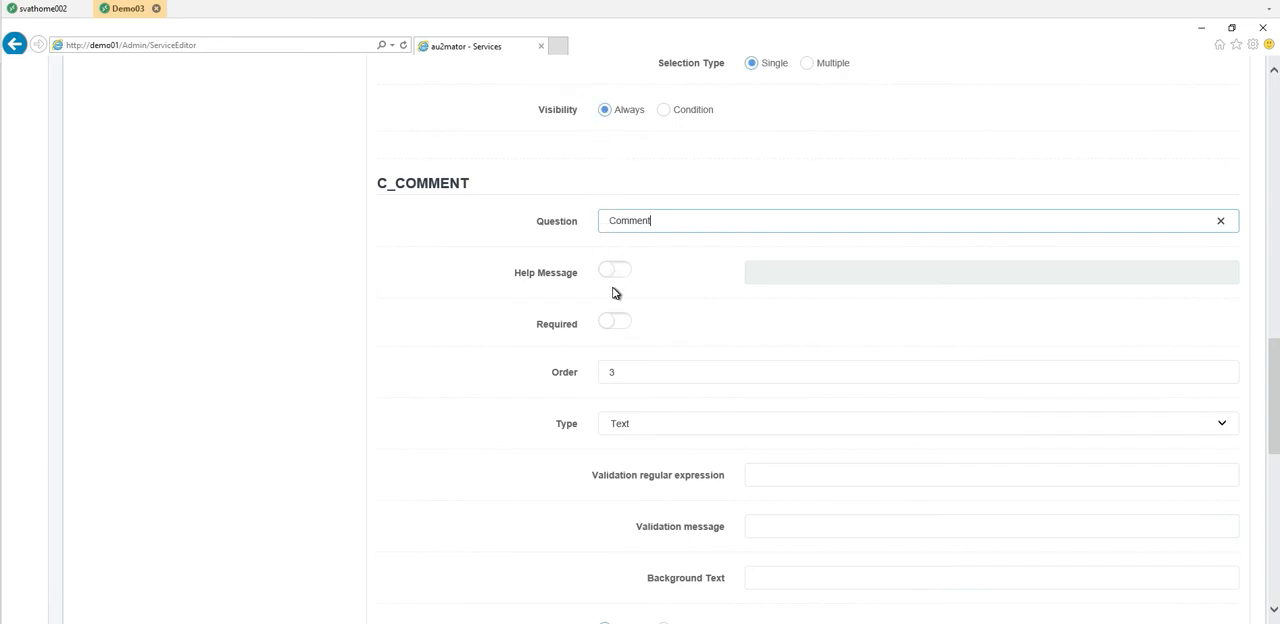
- Save the "Add User to Group - Video Demo" service with its configured questions
scroll(614, 290, down, 3)
click(393, 386)
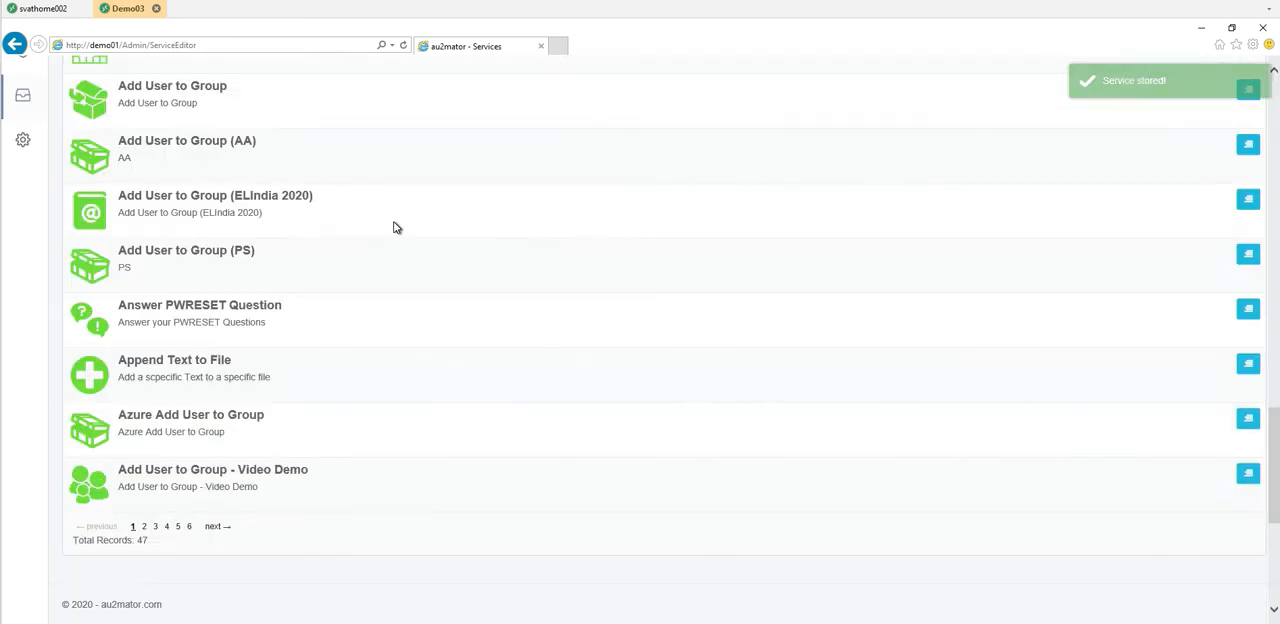
- Start a new request with Myself as the selected user and proceed to the service selection
click(16, 84)
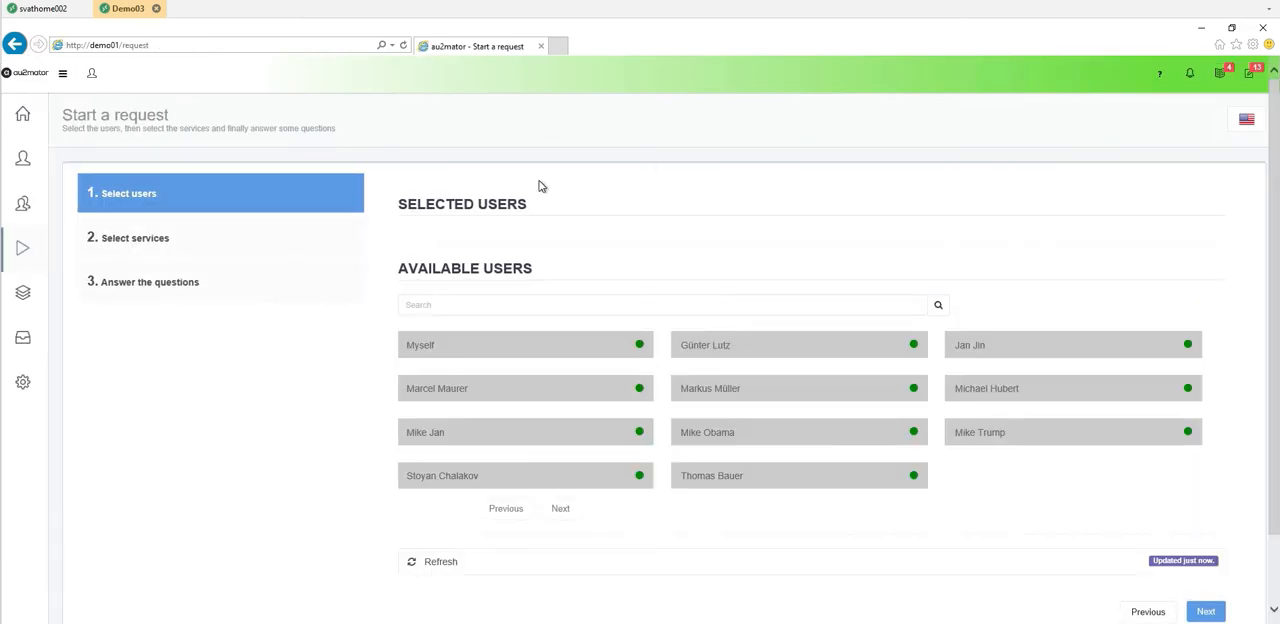
scroll(1218, 405, down, 2)
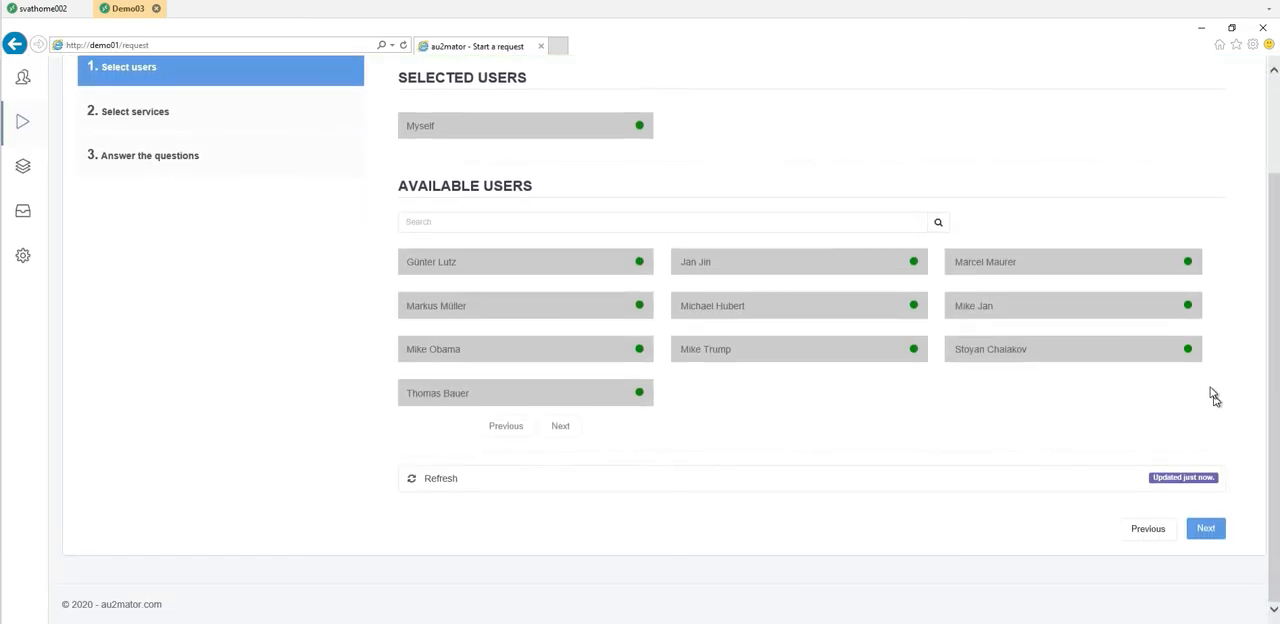
click(1206, 528)
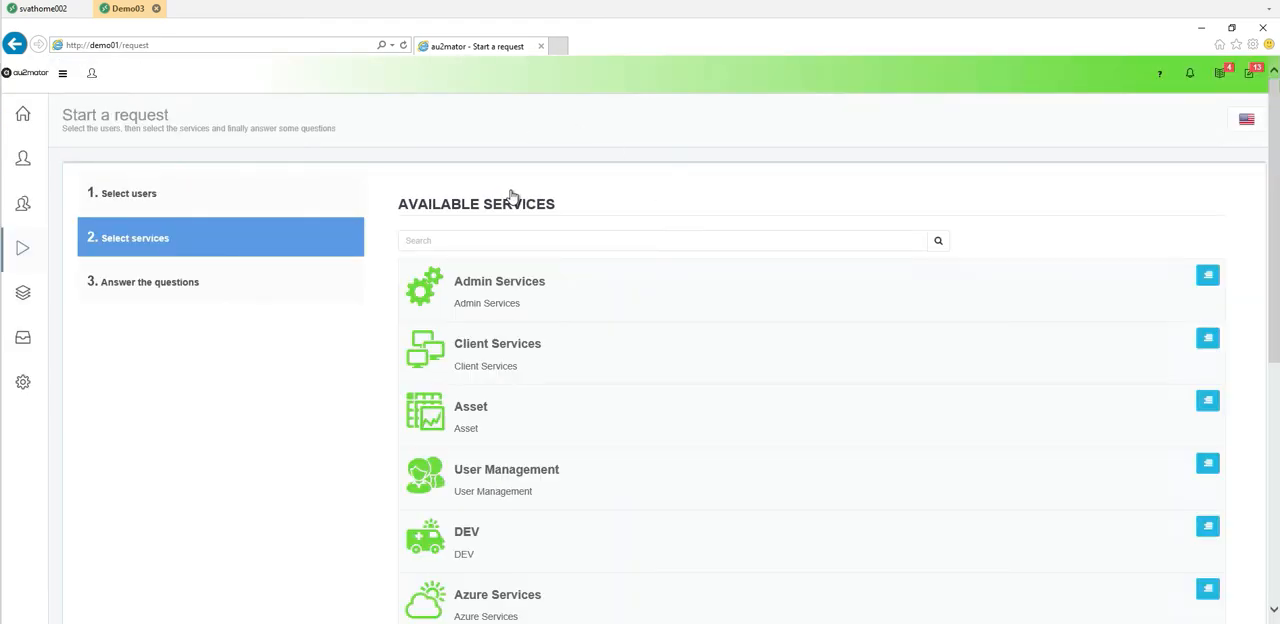
- Select the "Add User to Group - Video Demo" service from the Video Demos category for the request
scroll(512, 197, down, 2)
scroll(512, 197, down, 3)
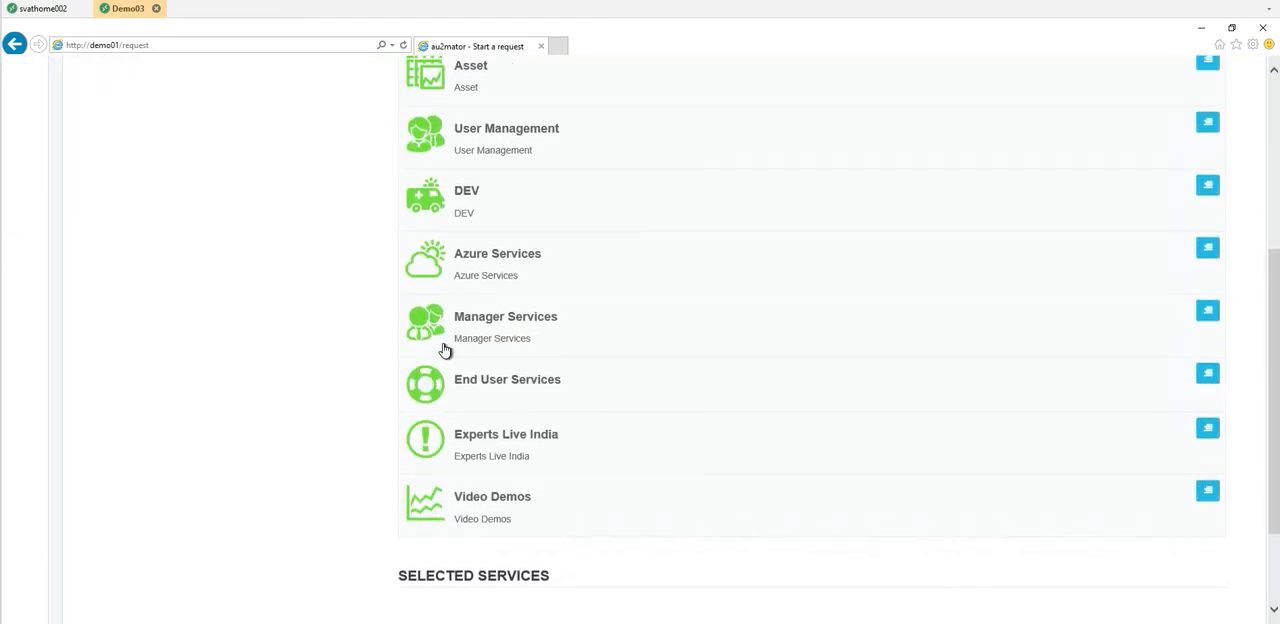
scroll(444, 350, down, 3)
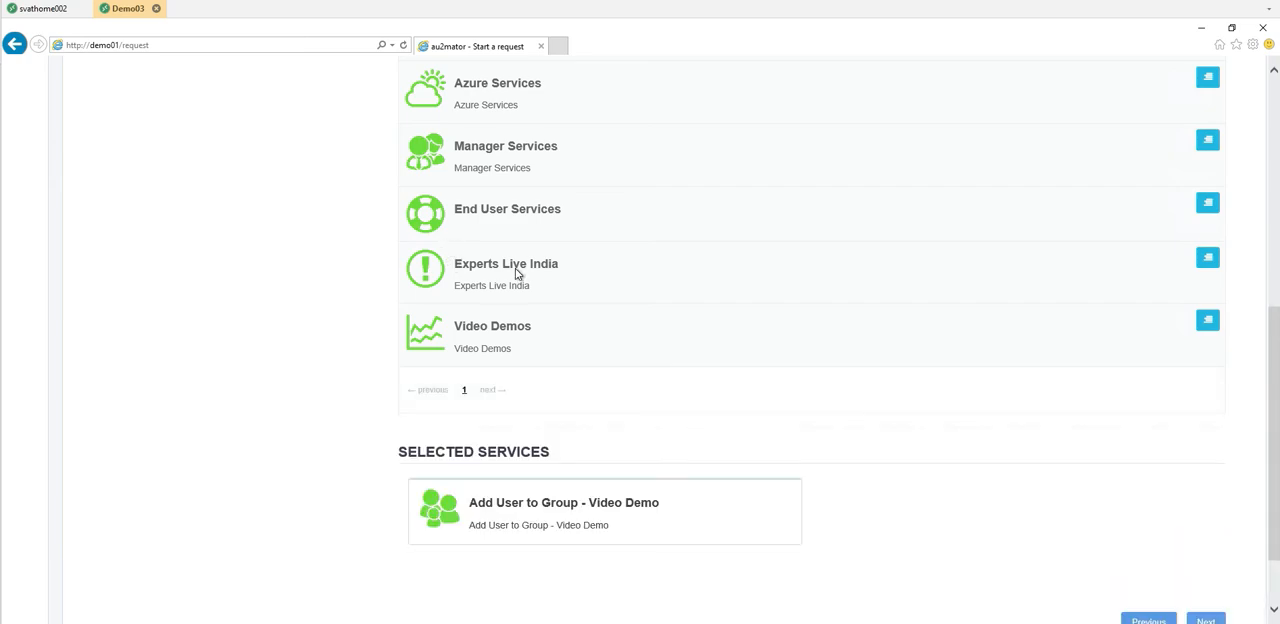
- Proceed to the request's questions and choose the third listed user in the Active Directory search
scroll(1200, 370, down, 2)
scroll(958, 318, up, 5)
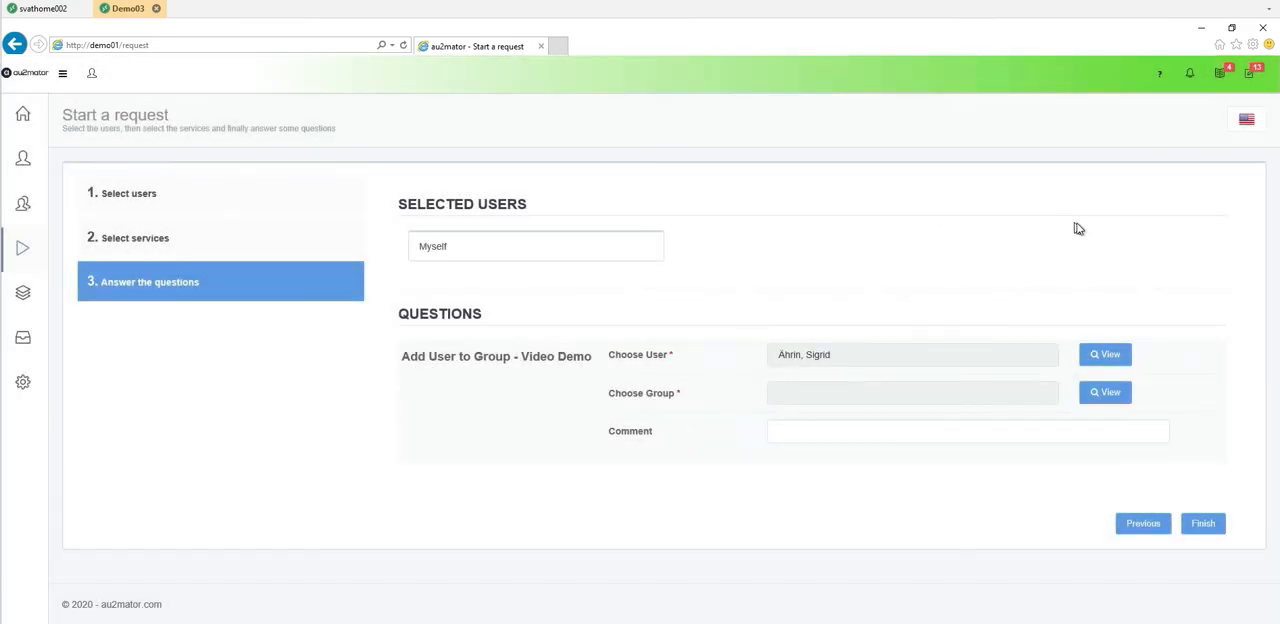
click(1105, 392)
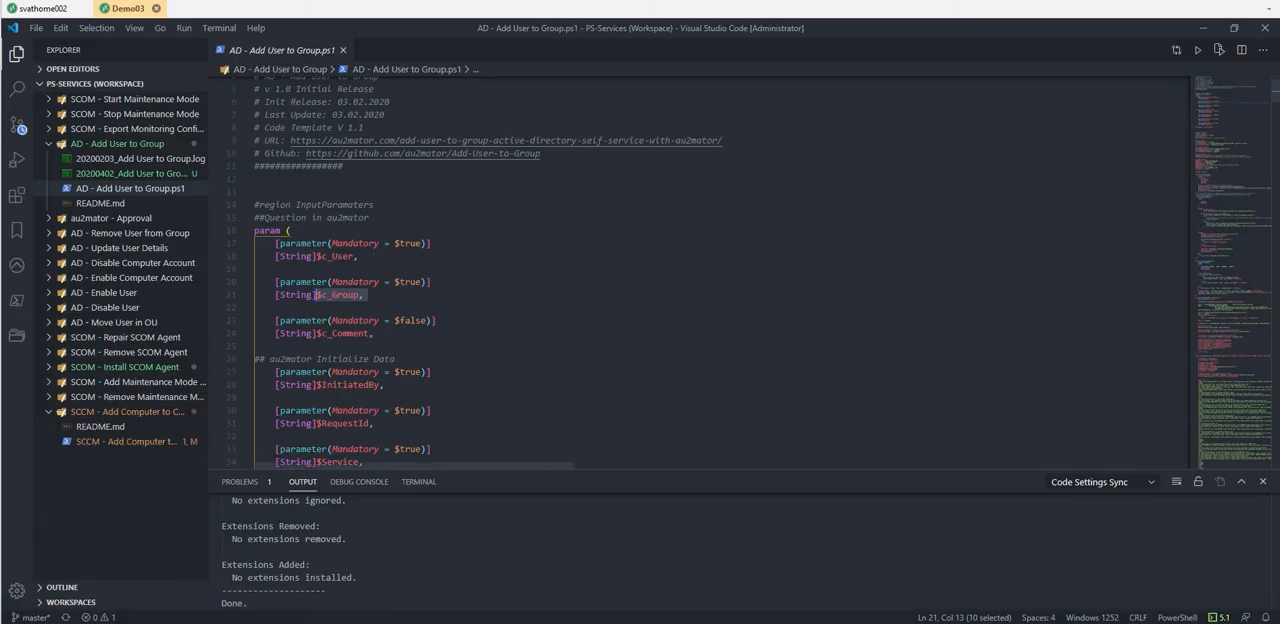
- Switch to Visual Studio Code and examine the group membership check and Add-ADGroupMember code in "AD - Add User to Group.ps1"
click(1276, 213)
drag(1277, 232, 1277, 413)
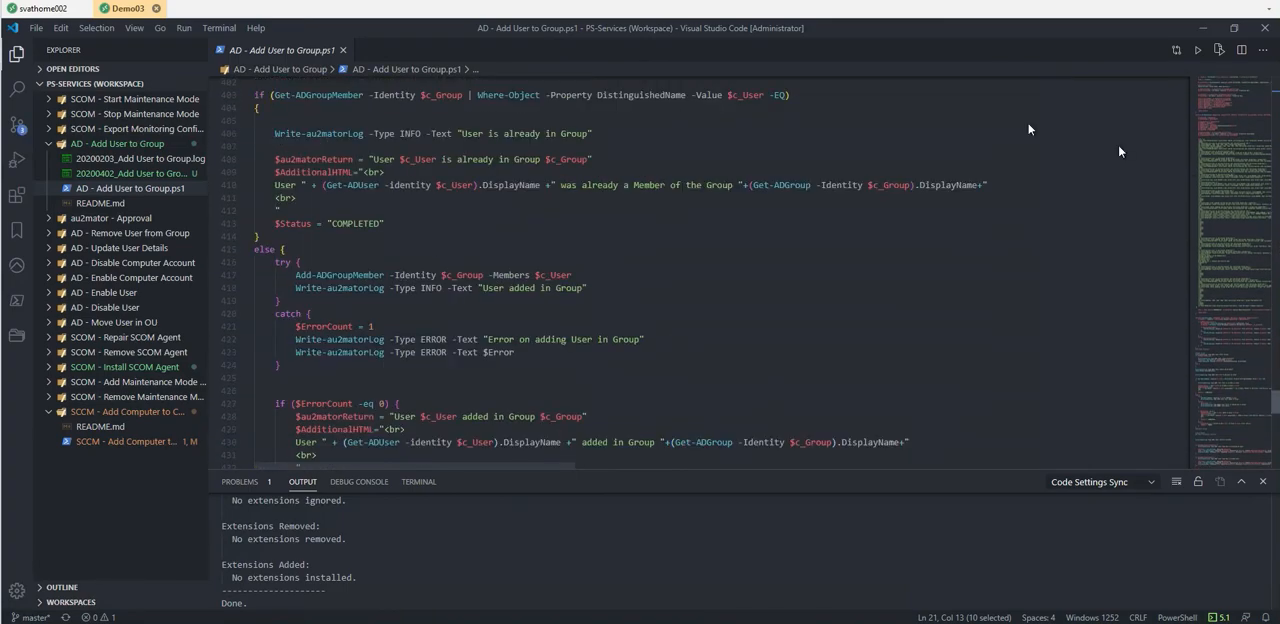